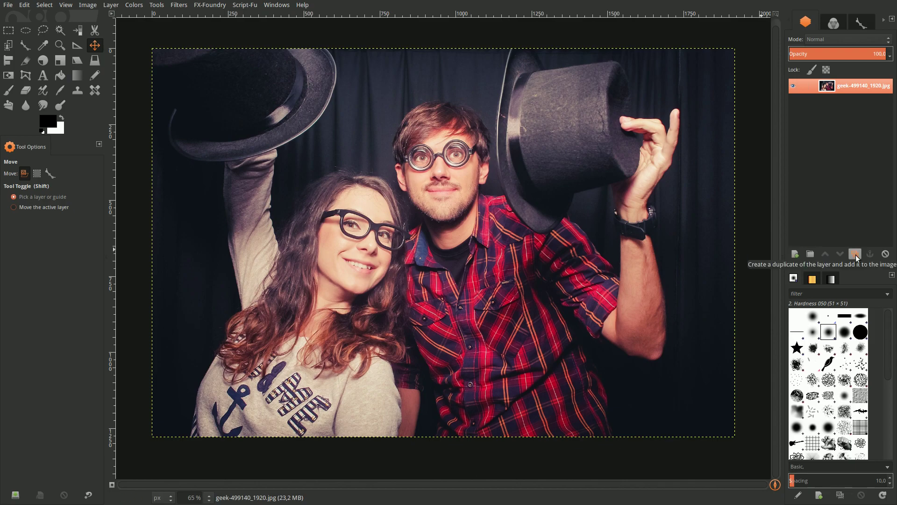
Duplicate the photo layer, hide the original, and apply G'MIC Color balance to the copy
left_click(857, 254)
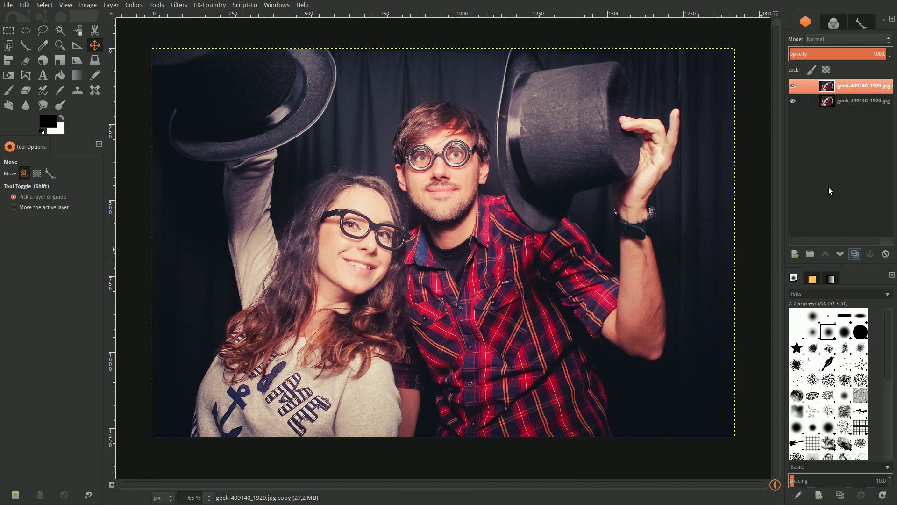
left_click(793, 101)
left_click(180, 6)
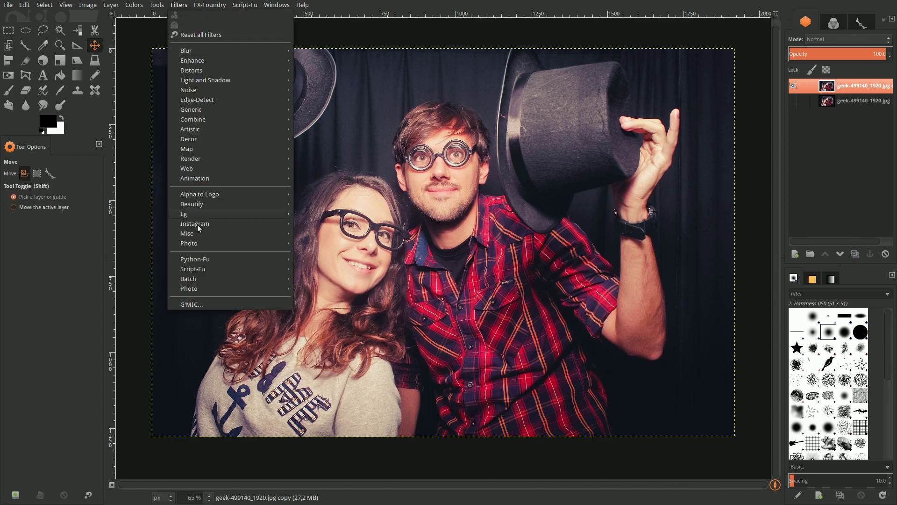
left_click(192, 303)
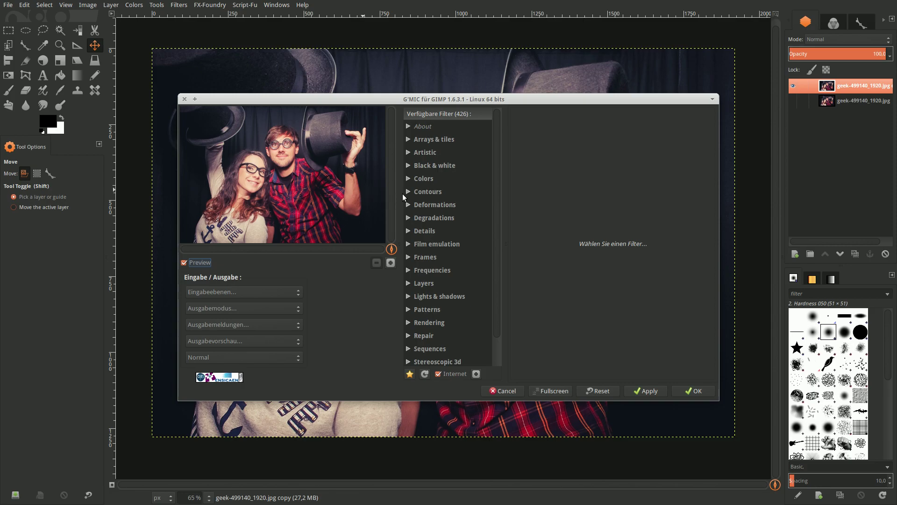
left_click(408, 180)
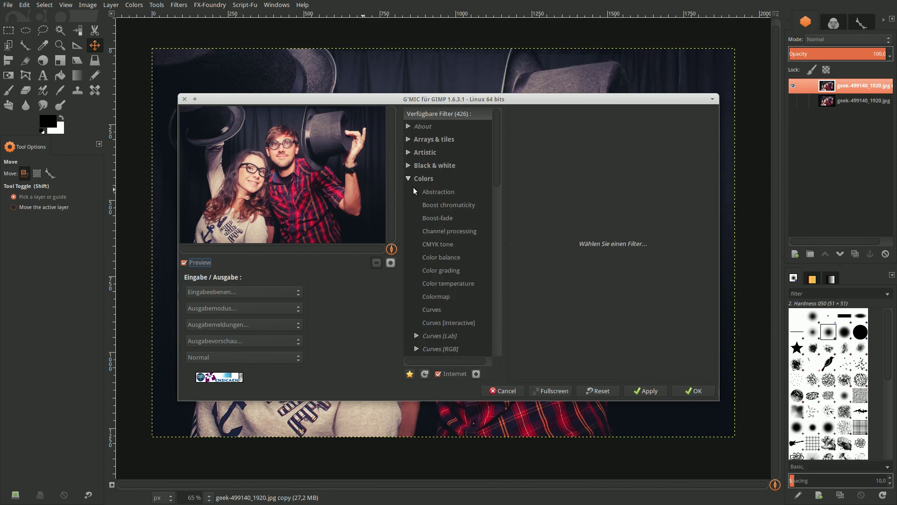
left_click(439, 260)
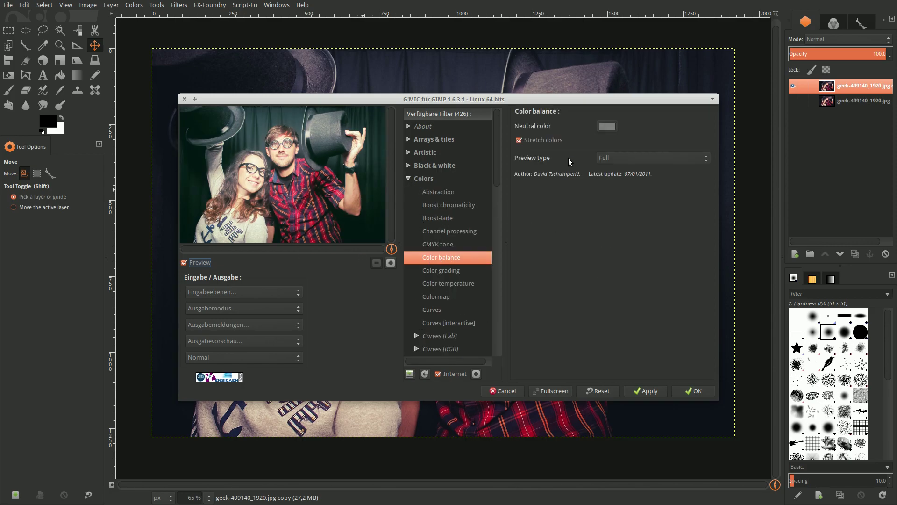
left_click(683, 391)
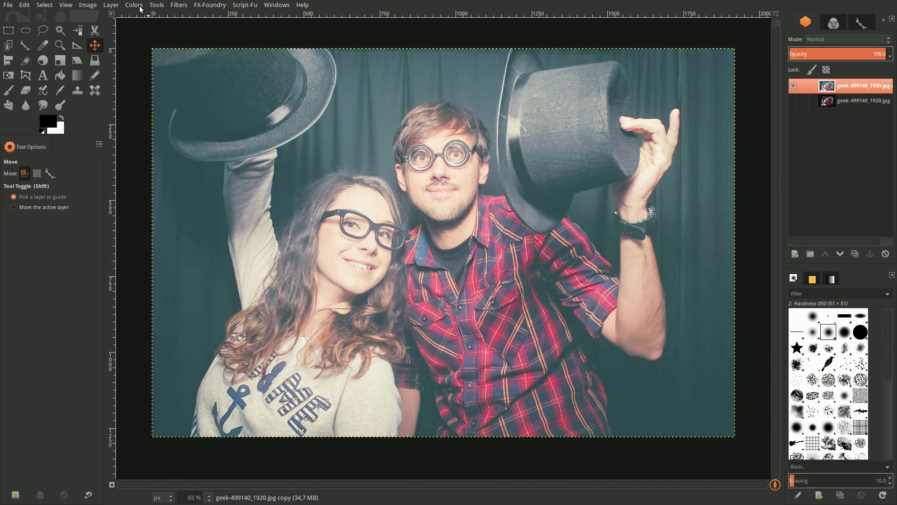
Apply Auto Levels to the teal copy layer to restore deep blacks and contrast
left_click(135, 6)
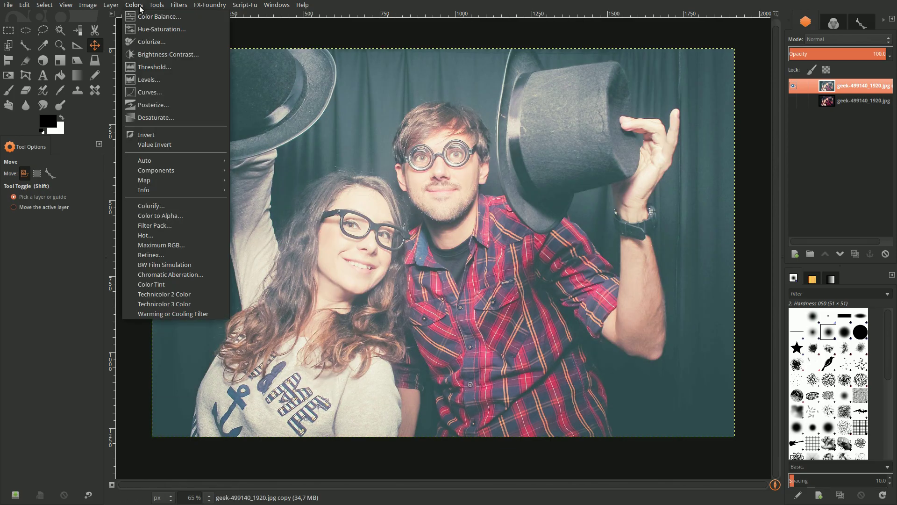
left_click(148, 80)
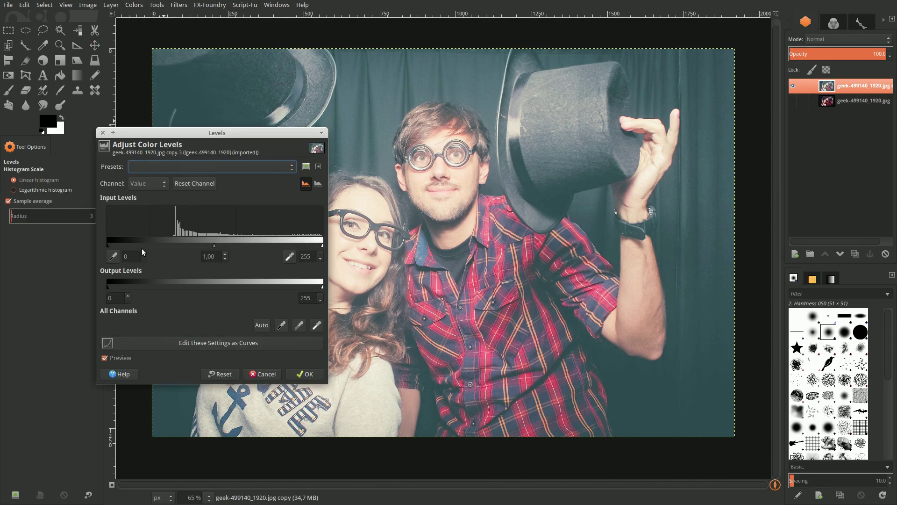
left_click(262, 325)
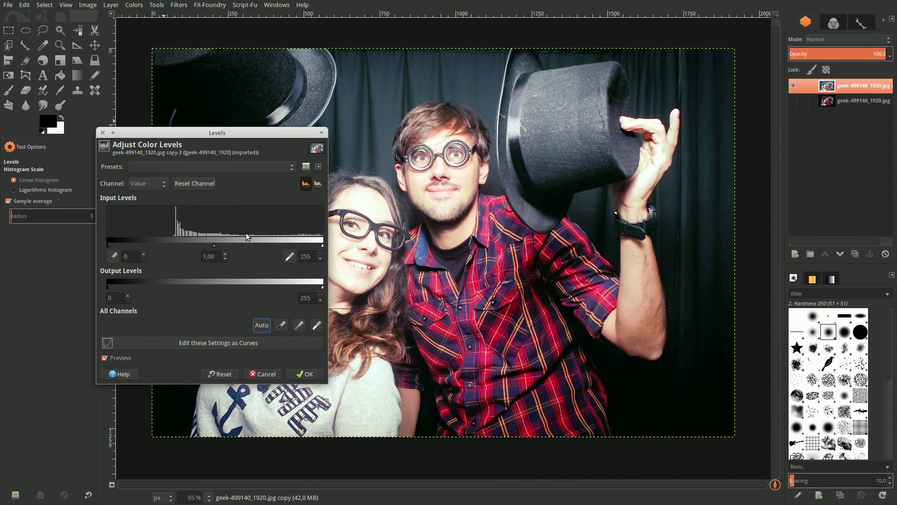
left_click_drag(217, 133, 146, 100)
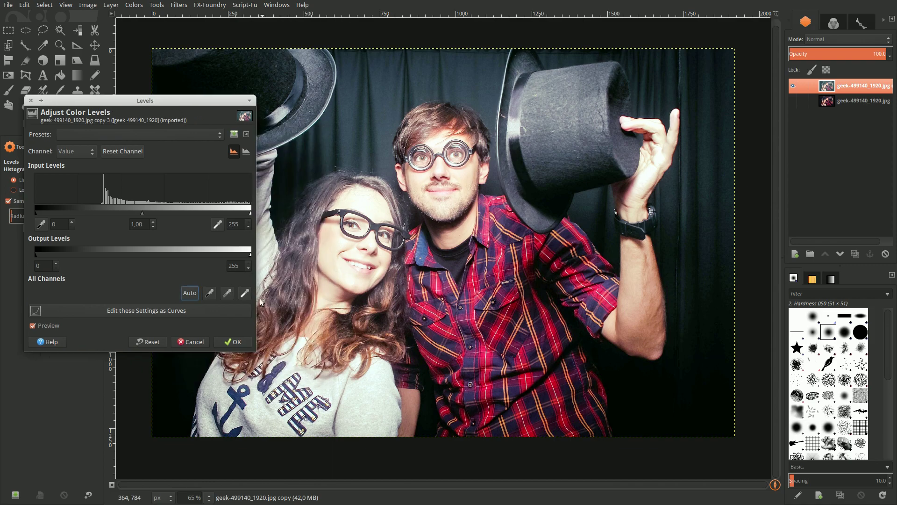
left_click(236, 343)
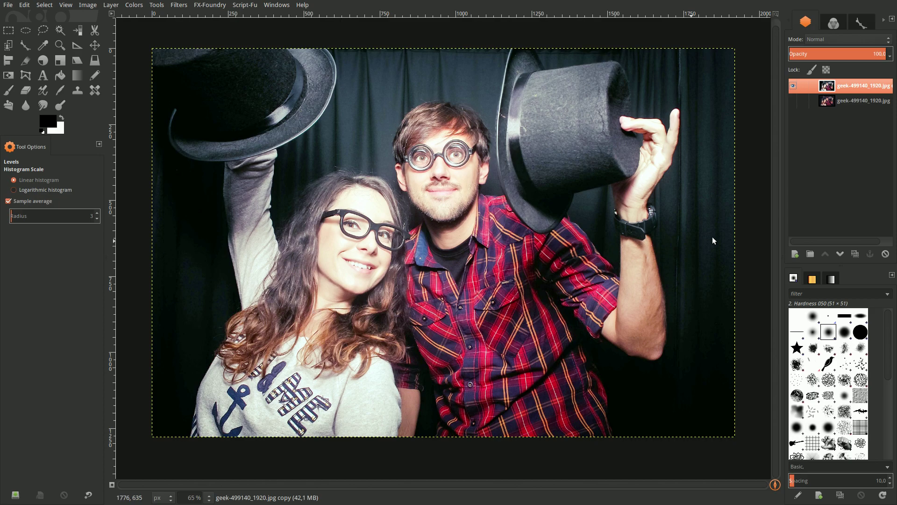
Duplicate the corrected layer and set the copy's blend mode to Screen
left_click(855, 254)
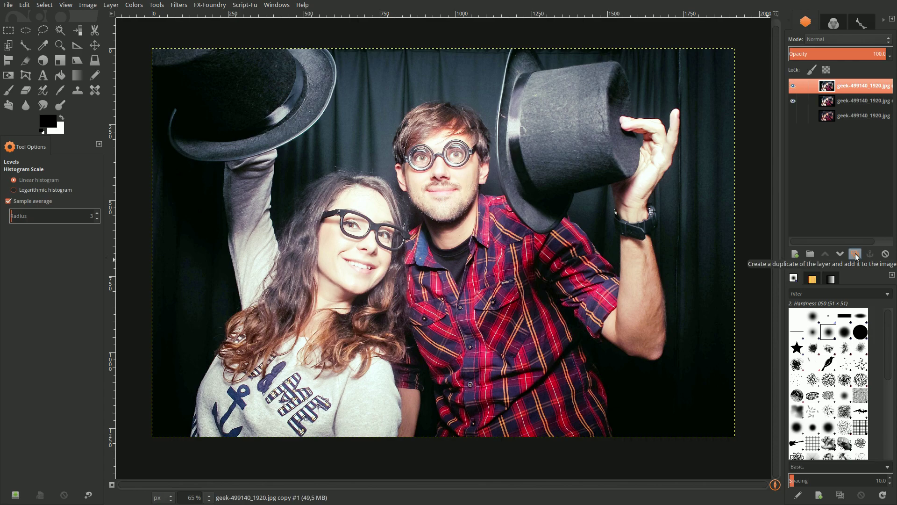
left_click(850, 39)
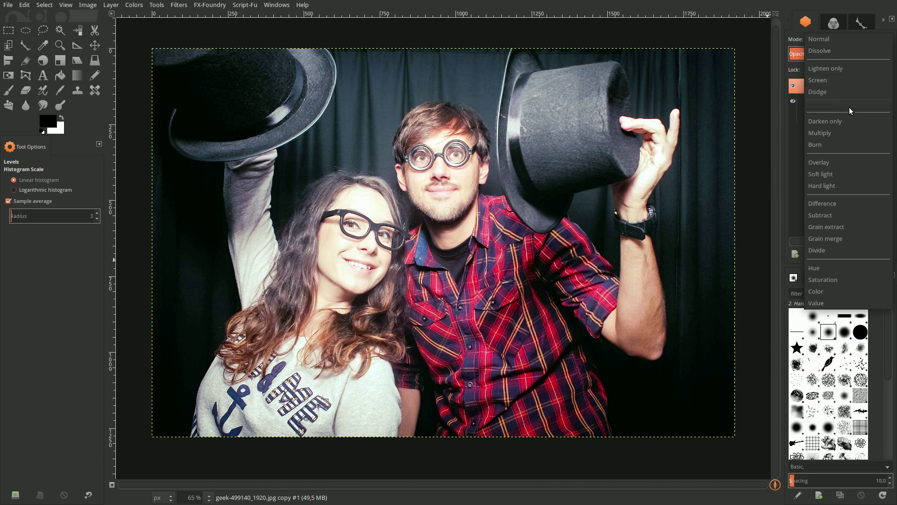
left_click(845, 81)
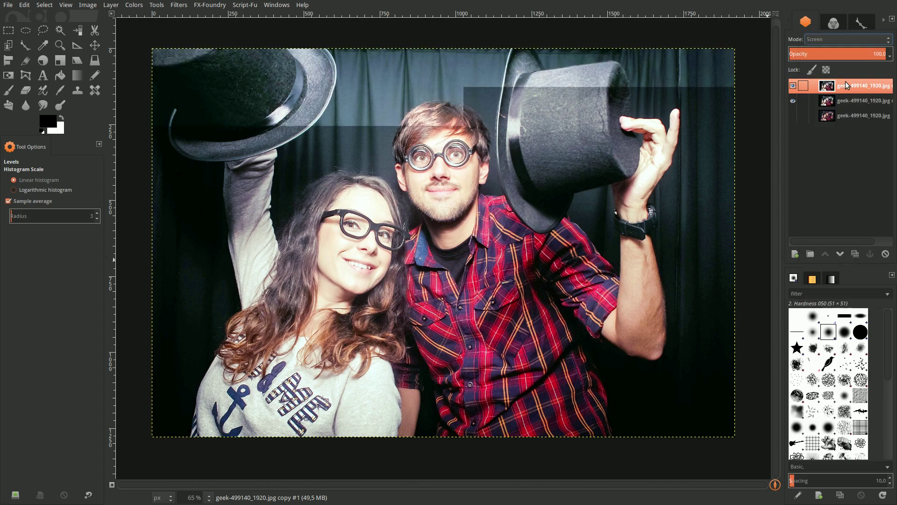
Blur the Screen layer with a 20 px Gaussian blur
left_click(177, 5)
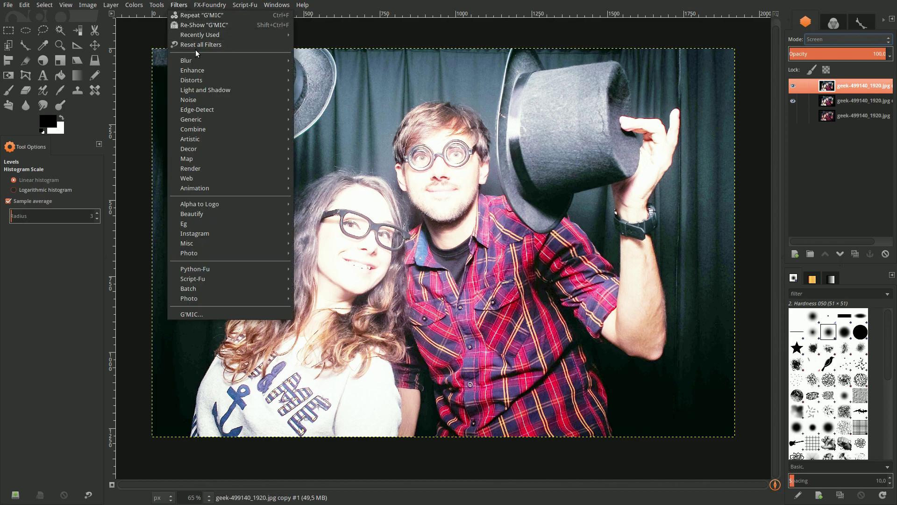
mouse_move(186, 60)
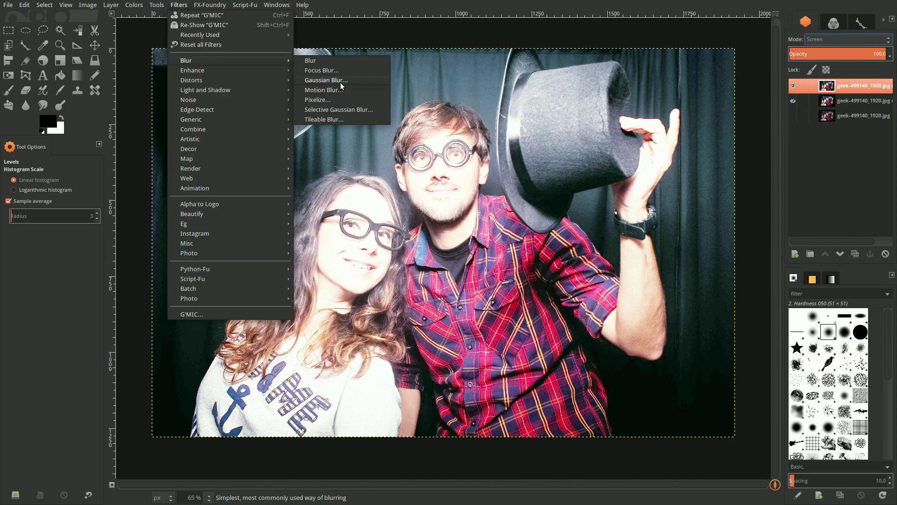
left_click(326, 80)
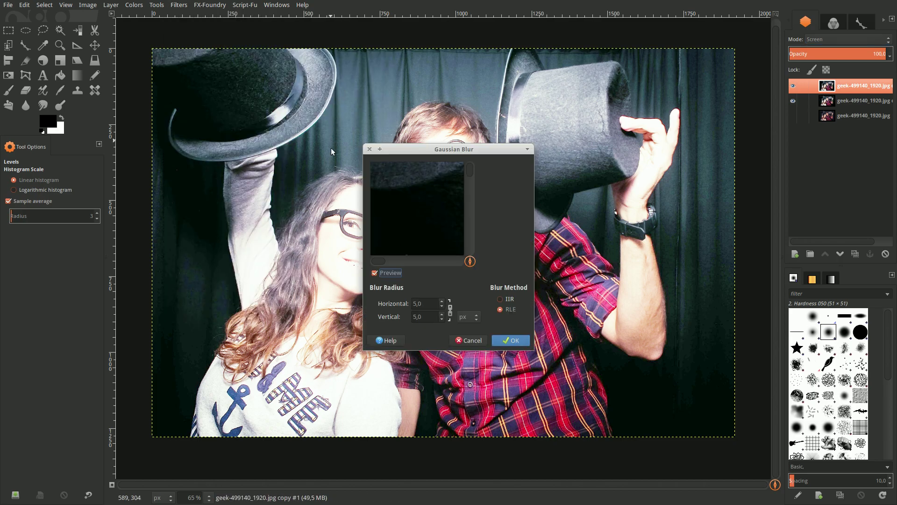
double_click(422, 302)
type("20")
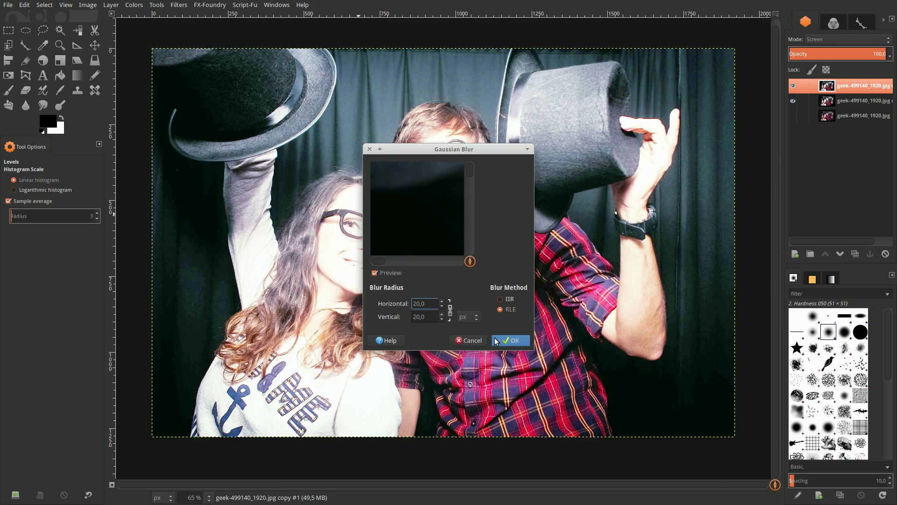
left_click(510, 340)
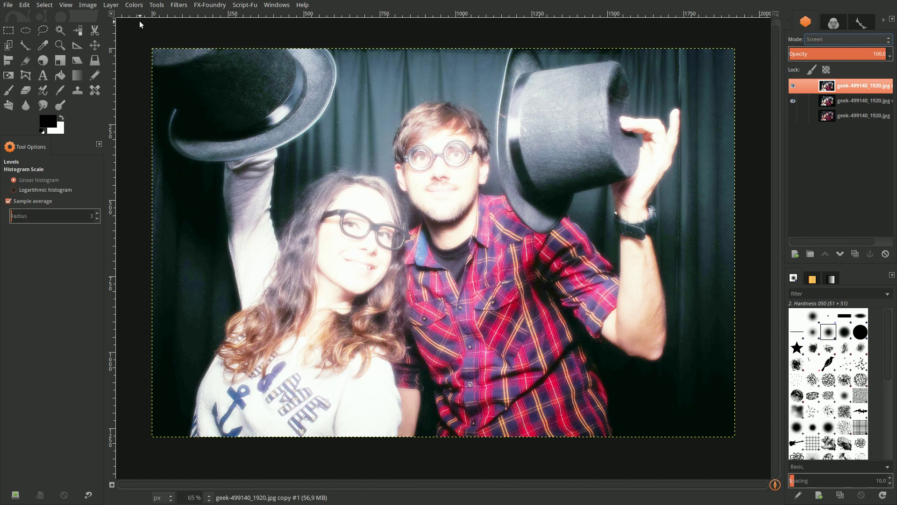
Lower the glow layer's Levels output white value to 130
left_click(135, 6)
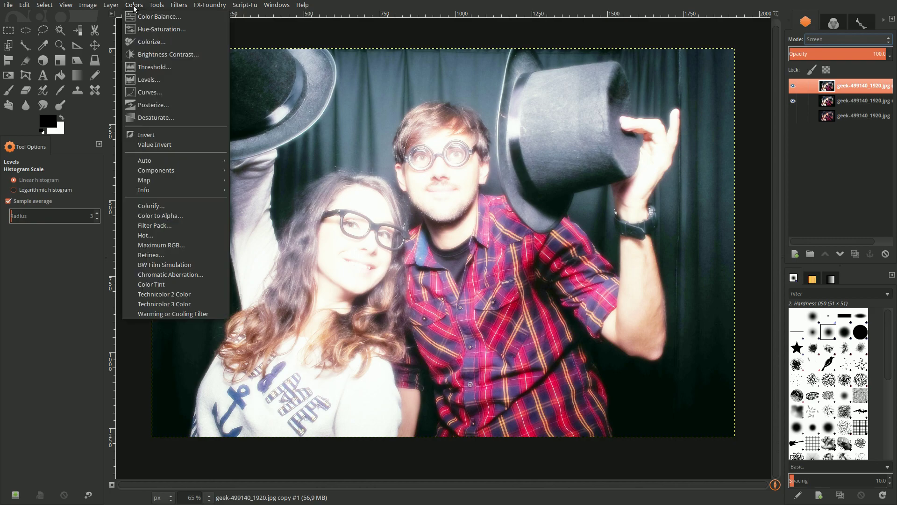
left_click(151, 84)
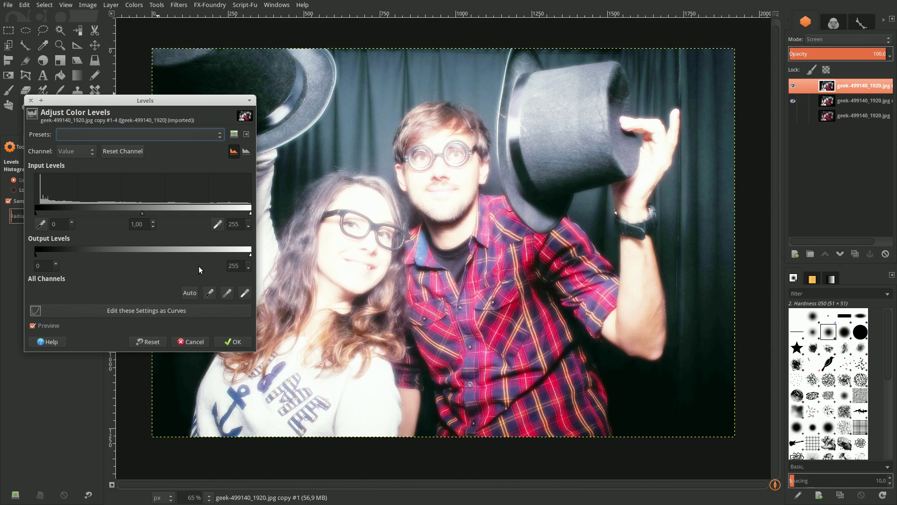
double_click(241, 266)
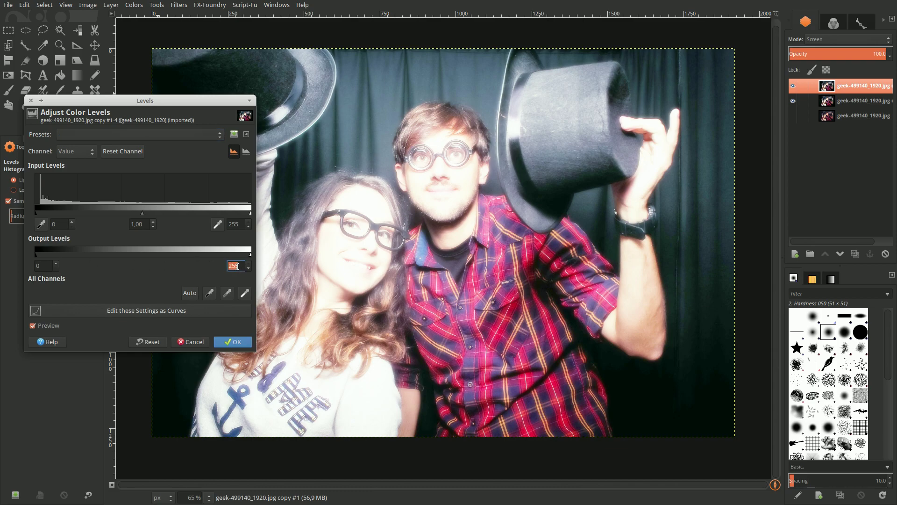
type("130")
key("Return")
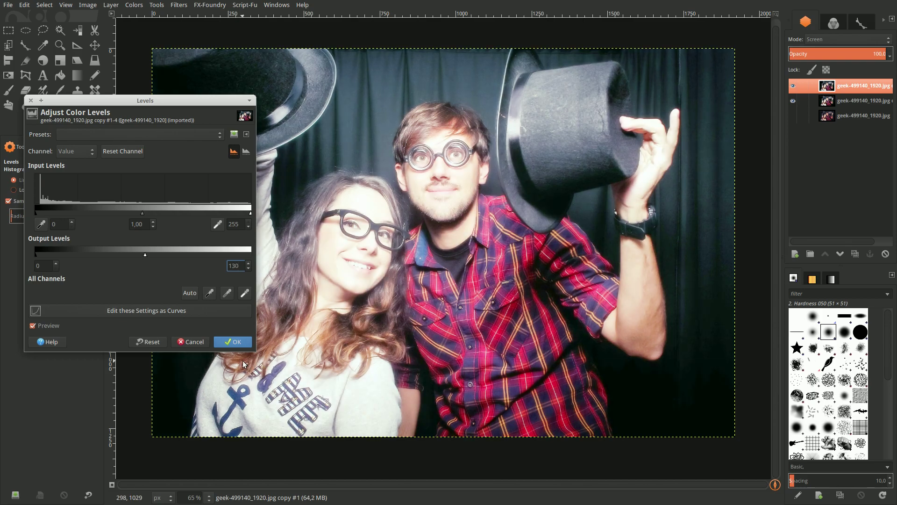
left_click(235, 342)
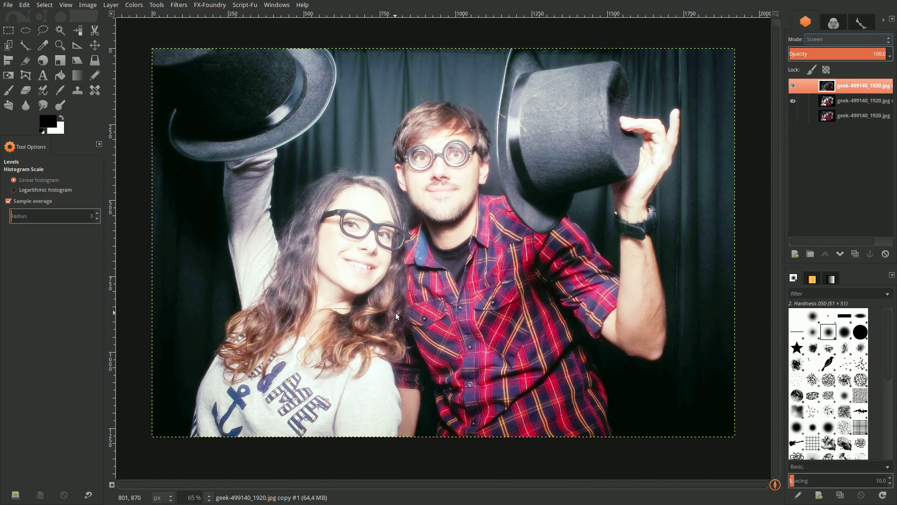
Merge the Screen glow layer down into the teal photo layer
right_click(854, 81)
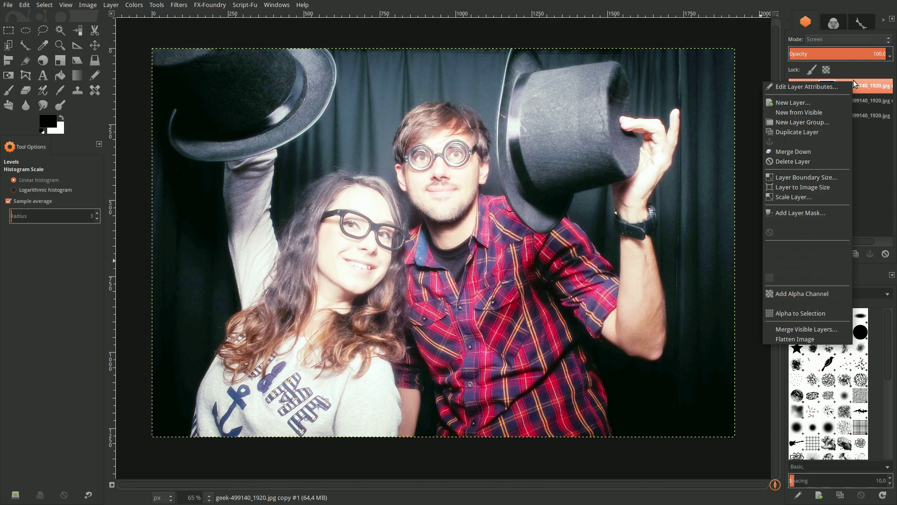
left_click(814, 151)
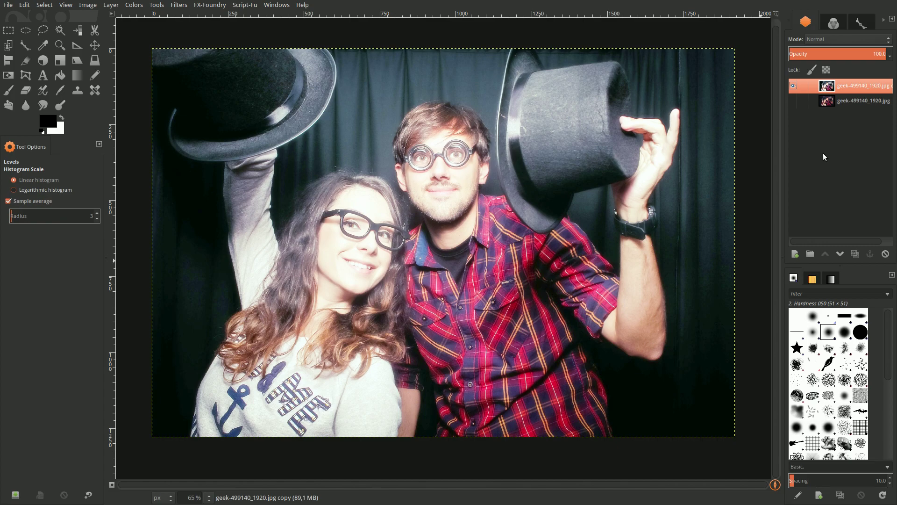
left_click(179, 5)
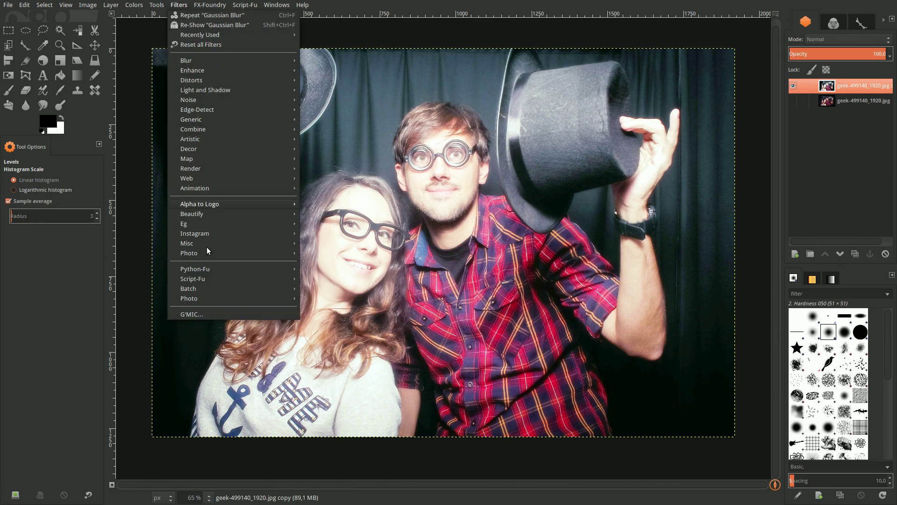
left_click(201, 315)
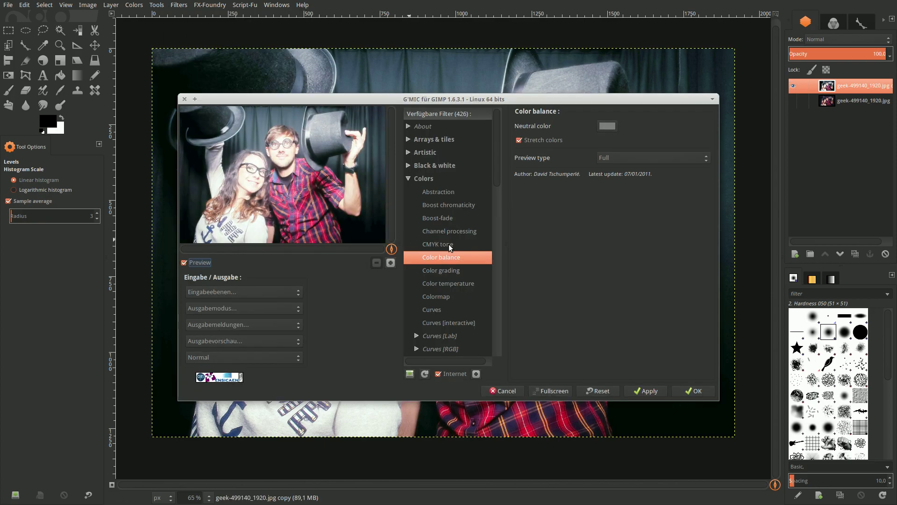
Apply G'MIC Colors > Color grading with Blacks set to 20
scroll(450, 282, "down", 3)
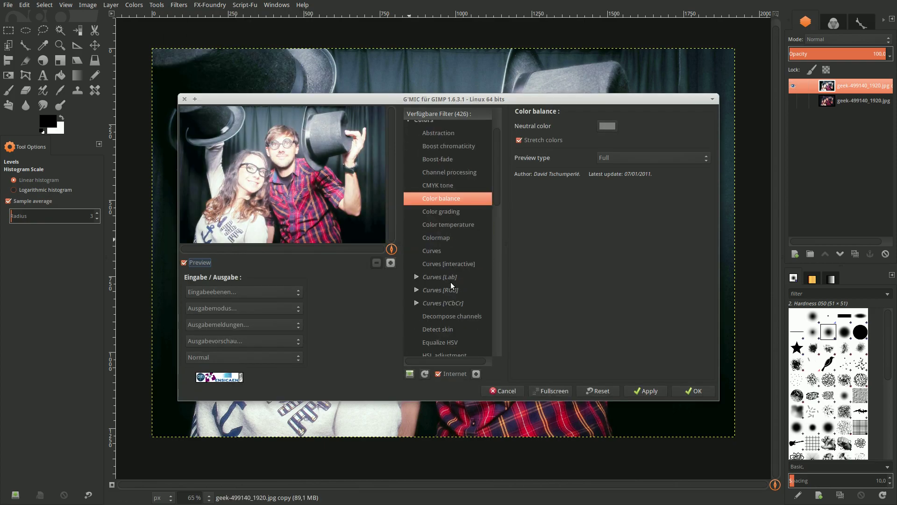
scroll(450, 282, "down", 2)
scroll(451, 282, "up", 3)
left_click(447, 214)
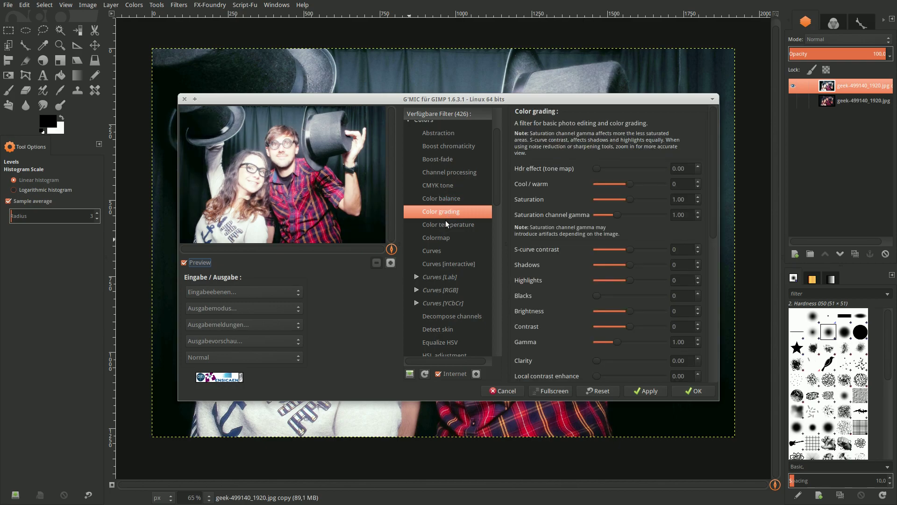
scroll(448, 240, "down", 4)
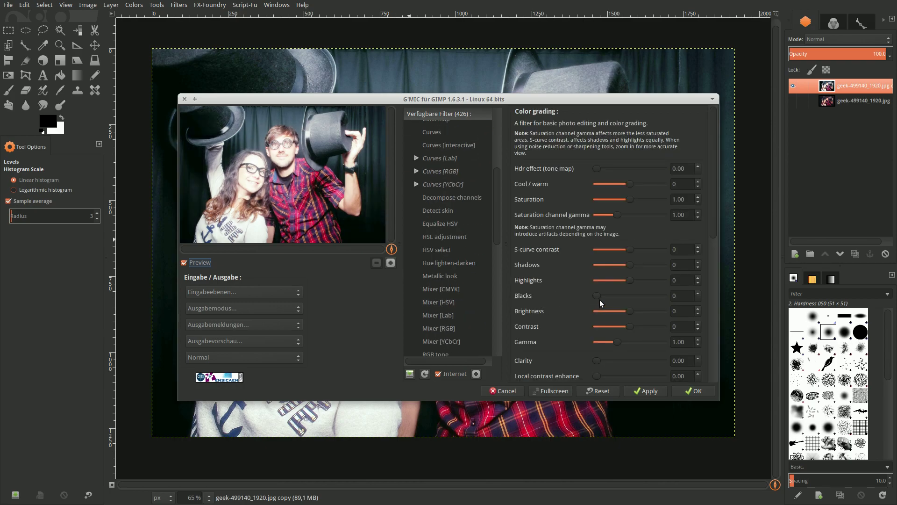
left_click_drag(599, 295, 703, 297)
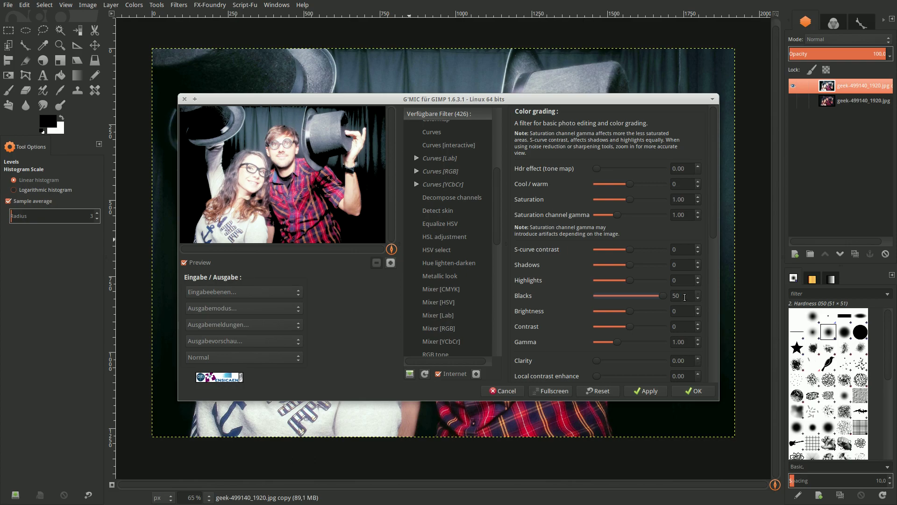
double_click(684, 297)
type("35")
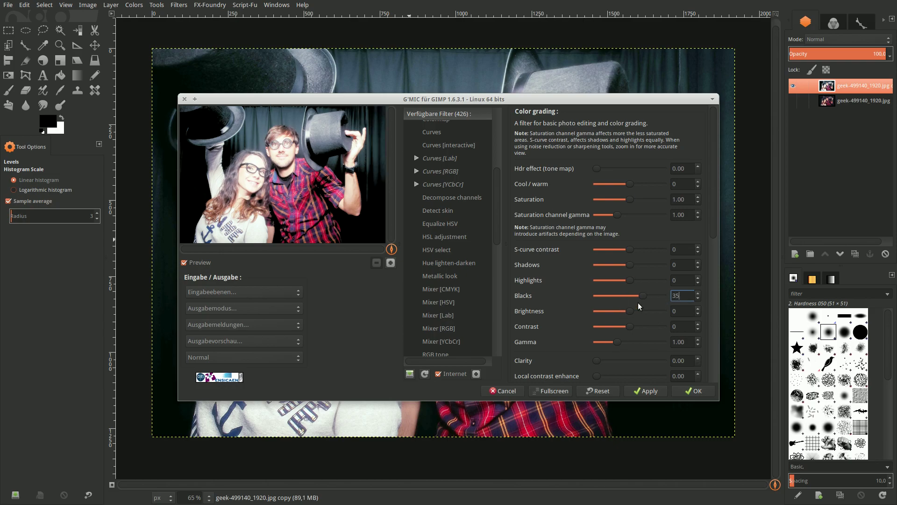
mouse_move(640, 299)
left_mouse_down()
mouse_move(623, 298)
mouse_move(716, 319)
left_mouse_up()
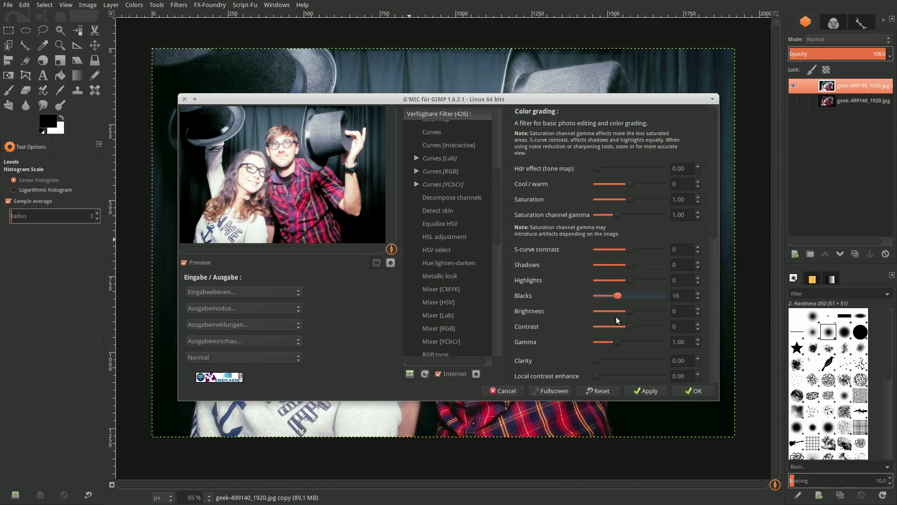
left_click(684, 298)
type("20")
left_click(693, 392)
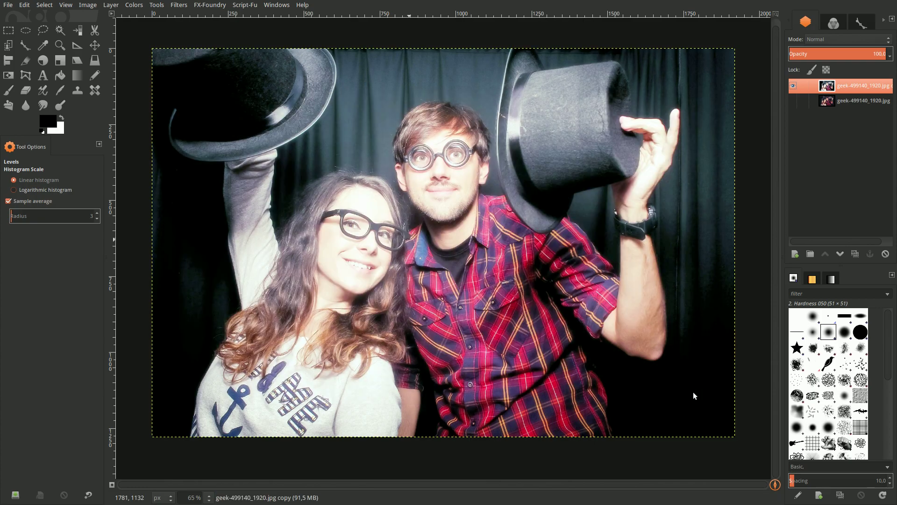
Duplicate the graded layer, gradient-map it to black and white, and blend it in Multiply
left_click(854, 254)
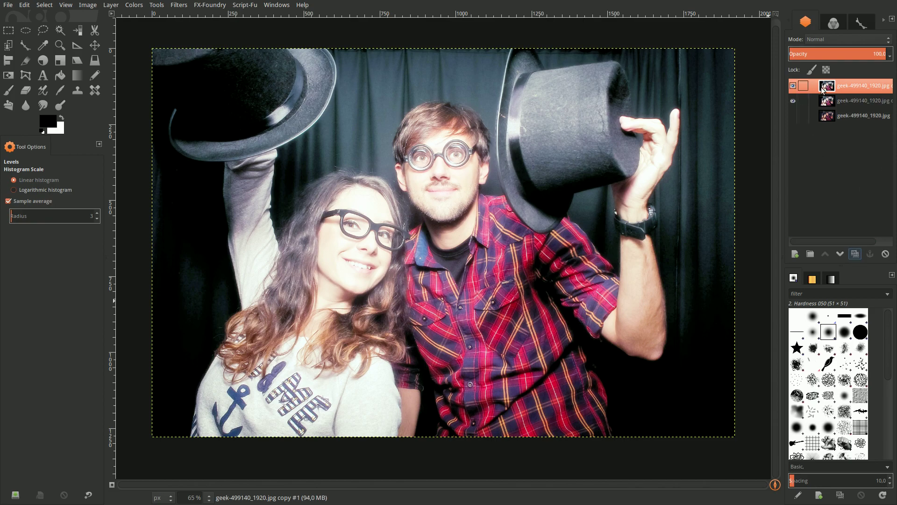
right_click(388, 149)
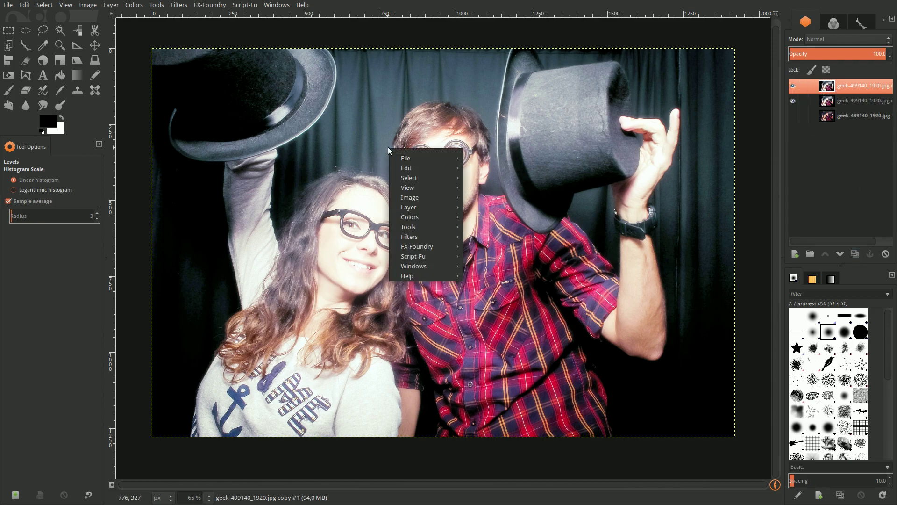
mouse_move(410, 217)
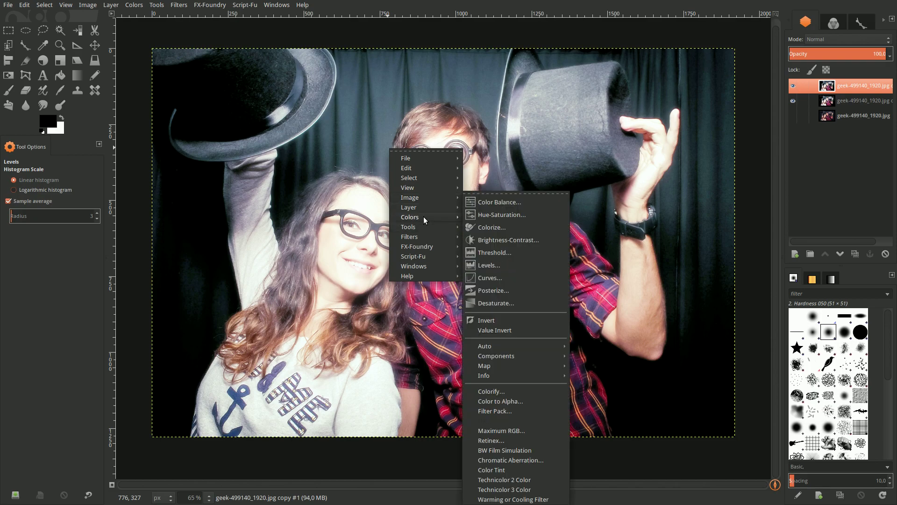
mouse_move(484, 366)
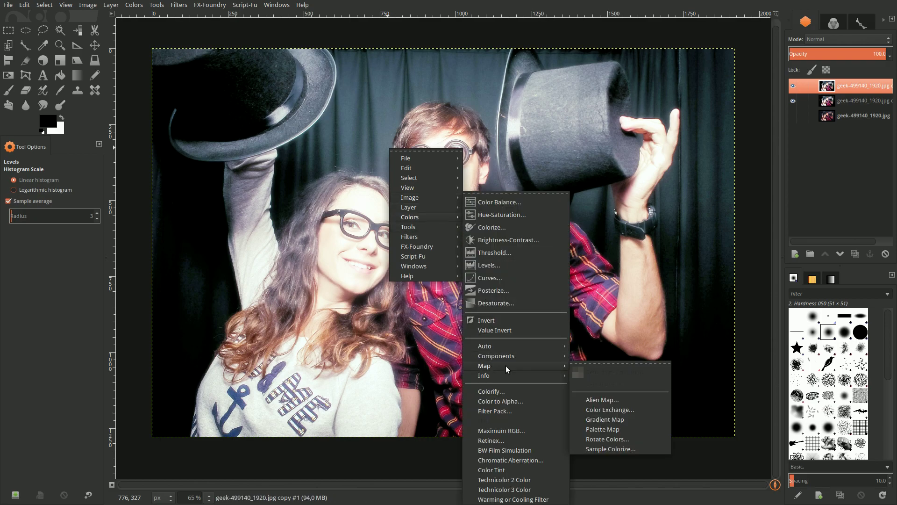
left_click(626, 418)
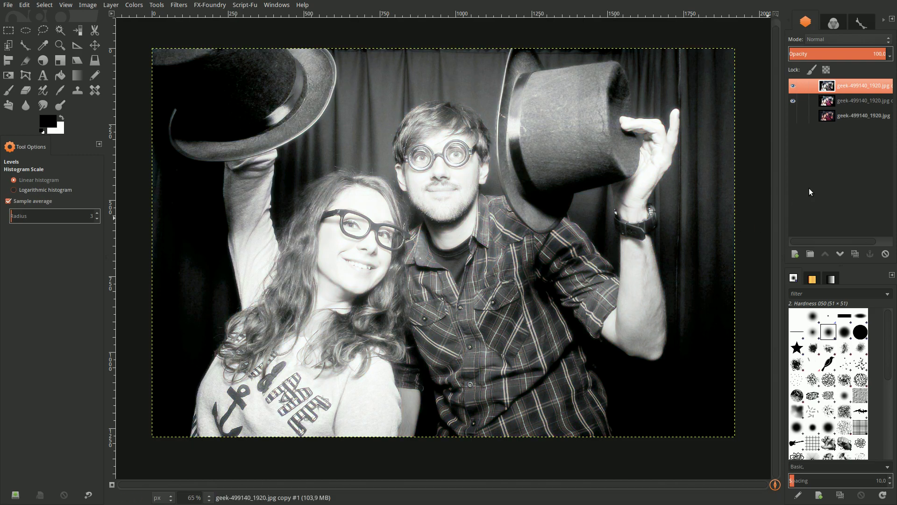
left_click(853, 41)
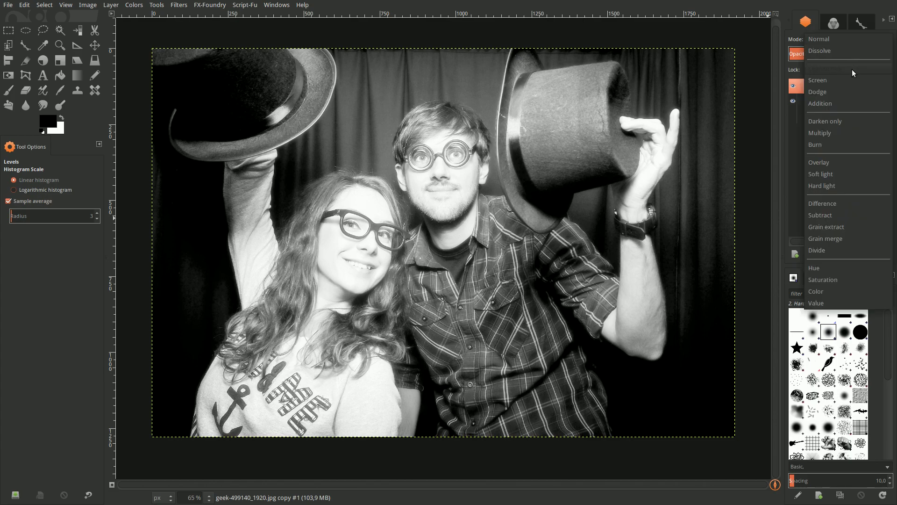
left_click(857, 137)
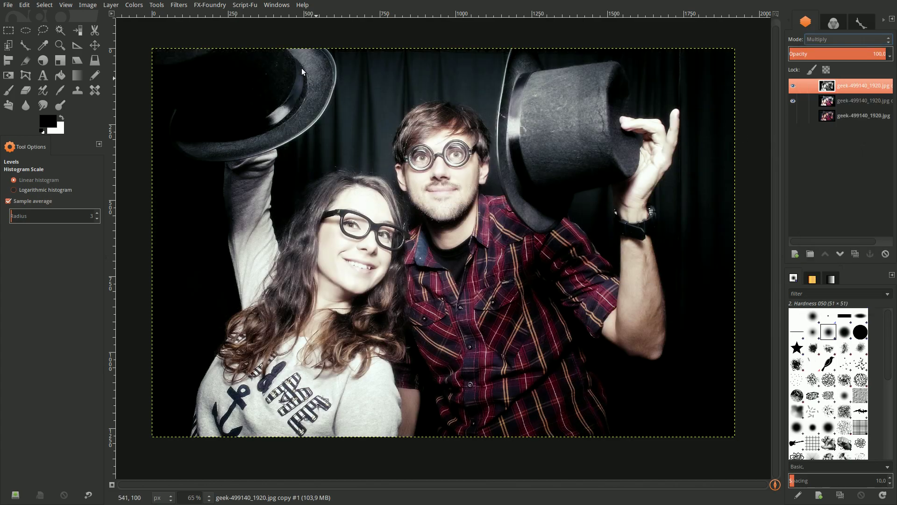
left_click(178, 4)
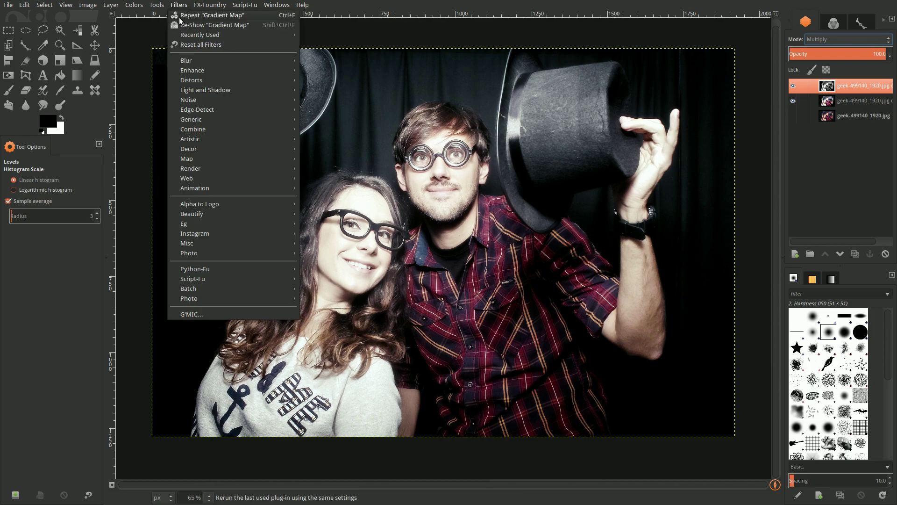
Apply G'MIC Zone system with black point 22, then merge the Multiply layer down
left_click(187, 311)
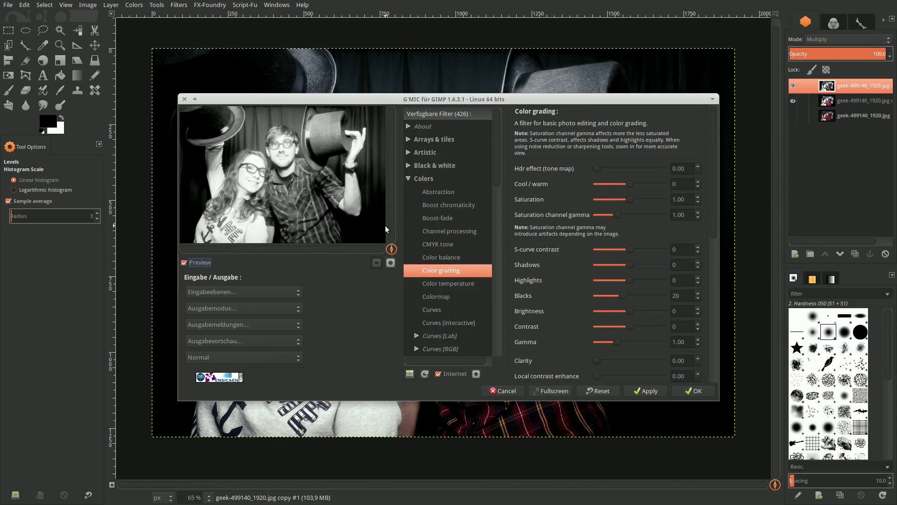
scroll(442, 247, "down", 5)
scroll(442, 246, "down", 7)
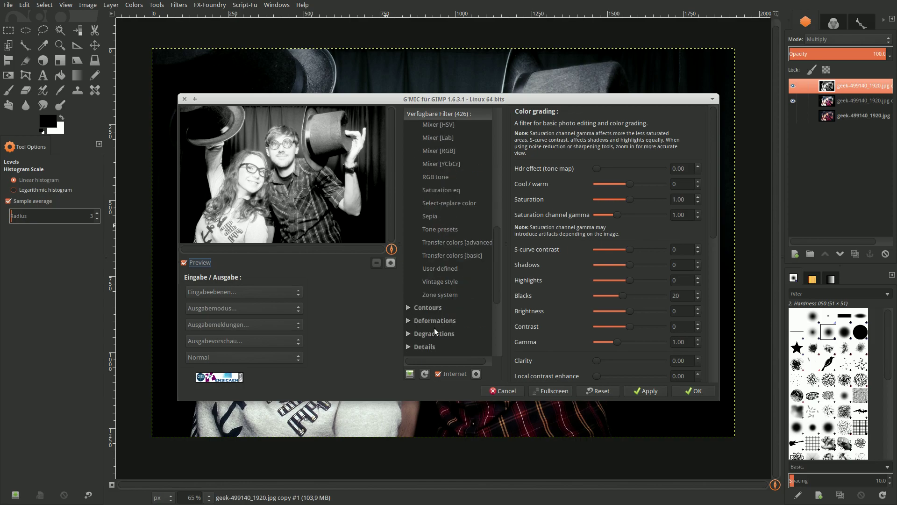
left_click(439, 293)
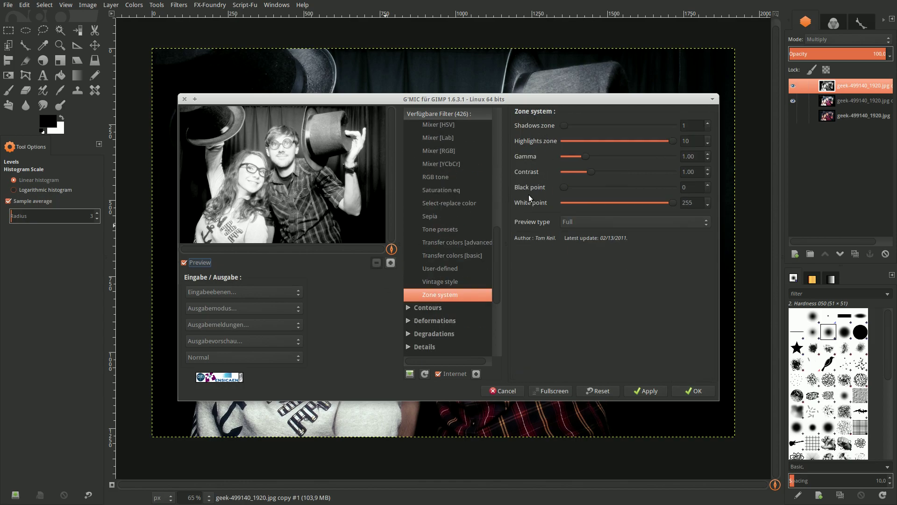
left_click_drag(564, 187, 694, 228)
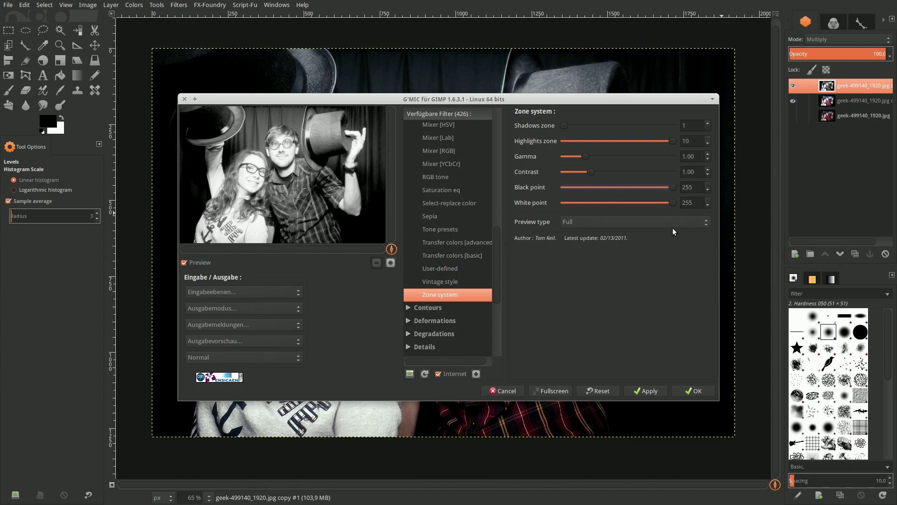
left_click_drag(673, 187, 603, 193)
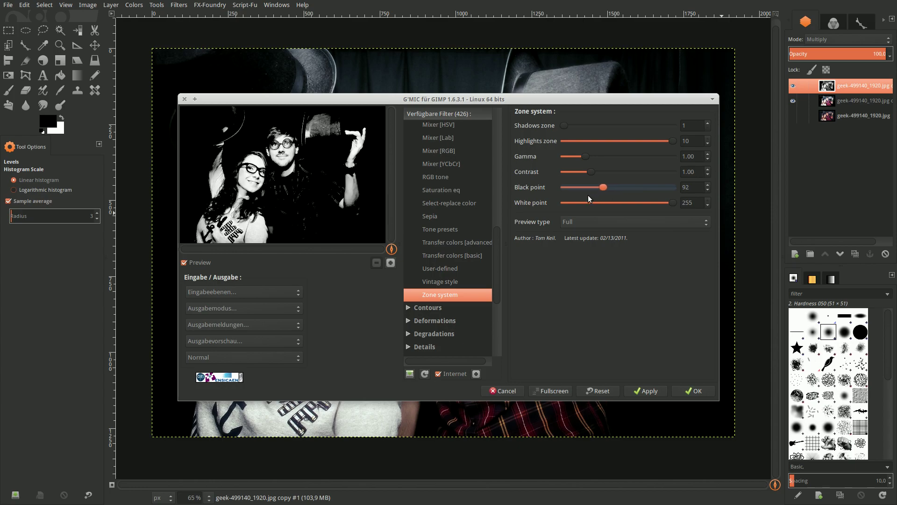
left_click_drag(587, 195, 585, 195)
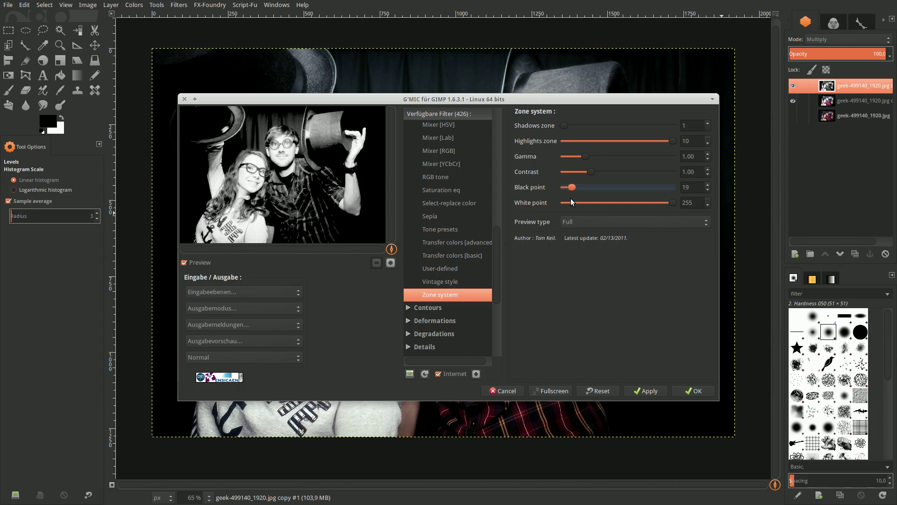
left_click_drag(571, 199, 573, 200)
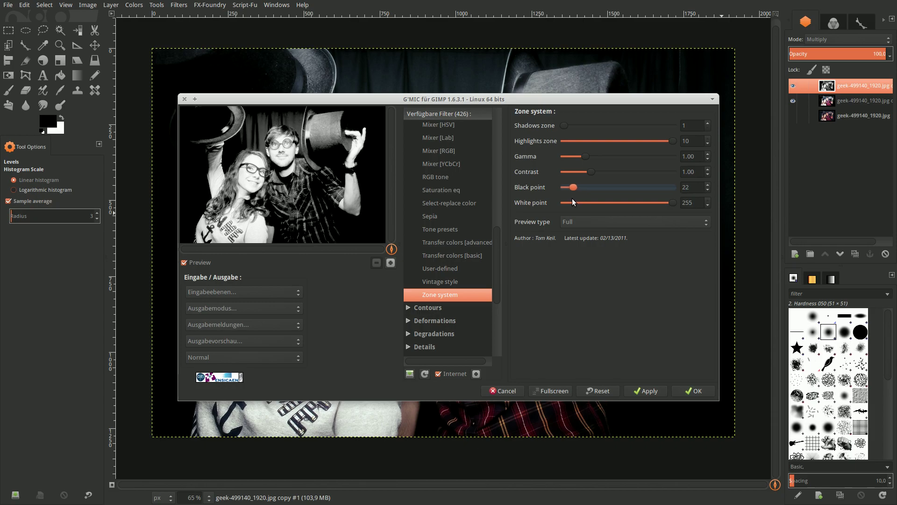
left_click(689, 391)
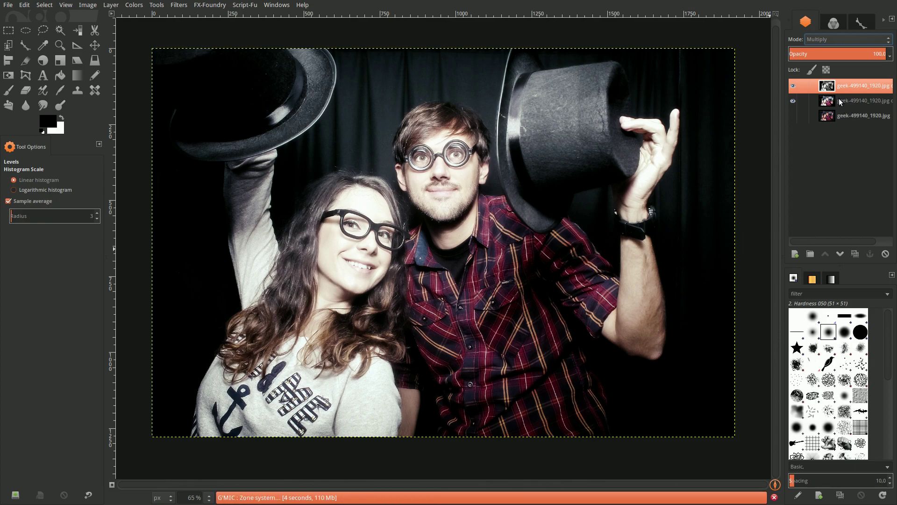
right_click(831, 86)
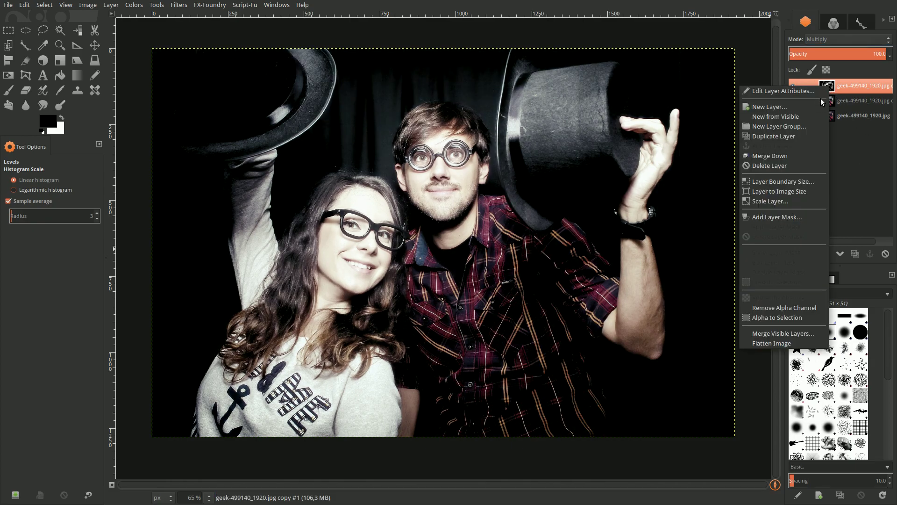
left_click(804, 155)
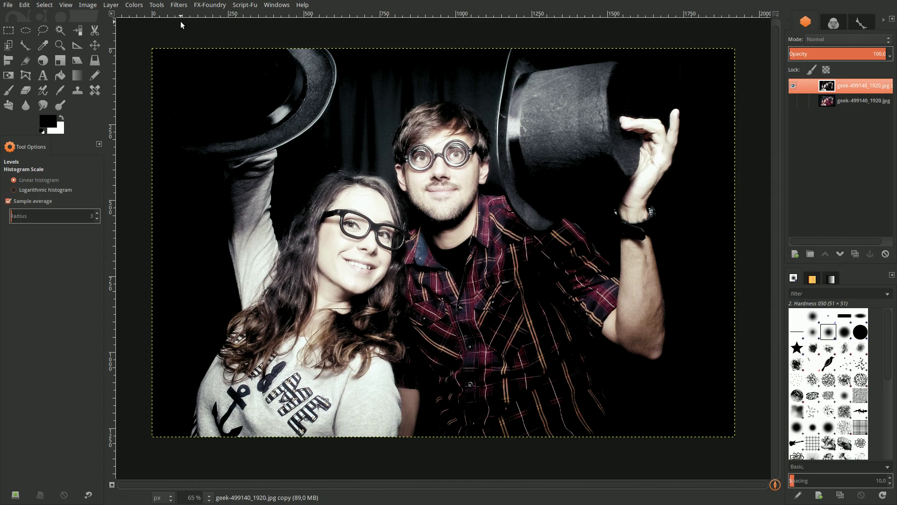
Apply G'MIC Boost chromaticity at amplitude 0.50 in YCbCr colour space
left_click(178, 7)
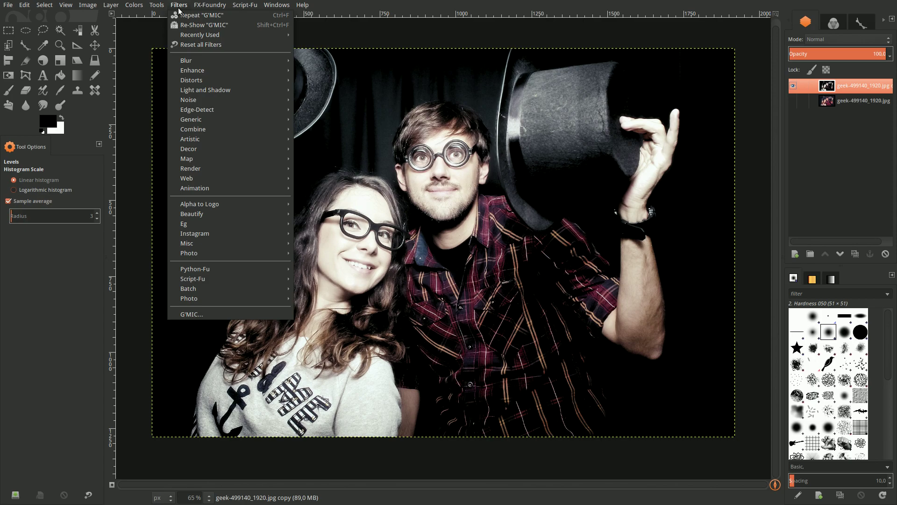
left_click(186, 27)
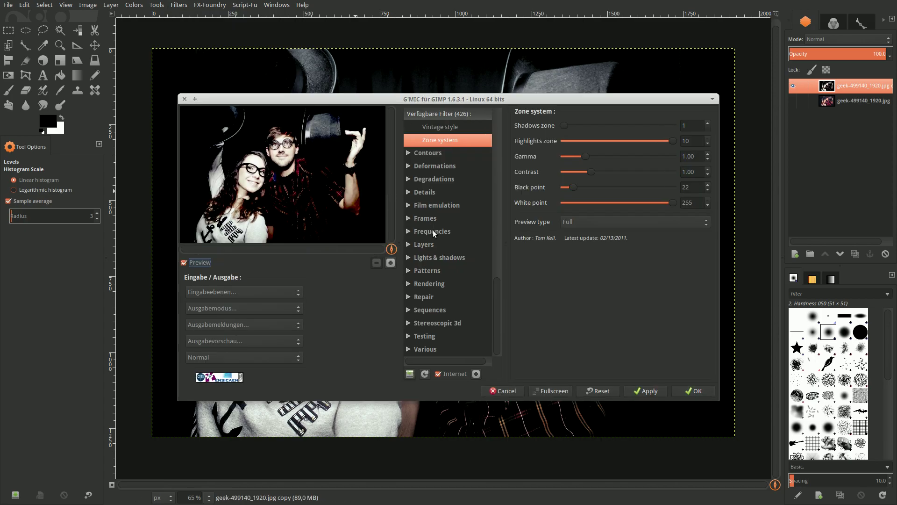
scroll(433, 229, "up", 3)
scroll(433, 230, "up", 3)
scroll(447, 197, "up", 2)
scroll(447, 197, "up", 2)
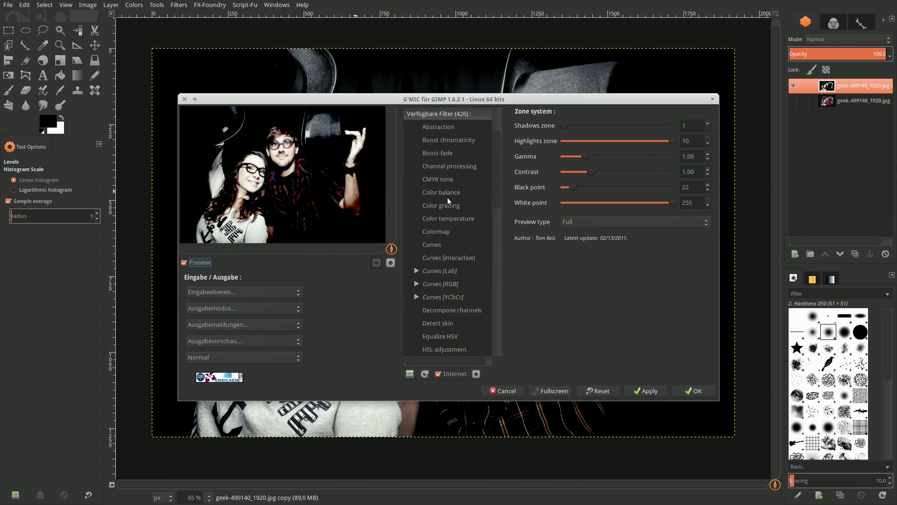
scroll(450, 141, "up", 2)
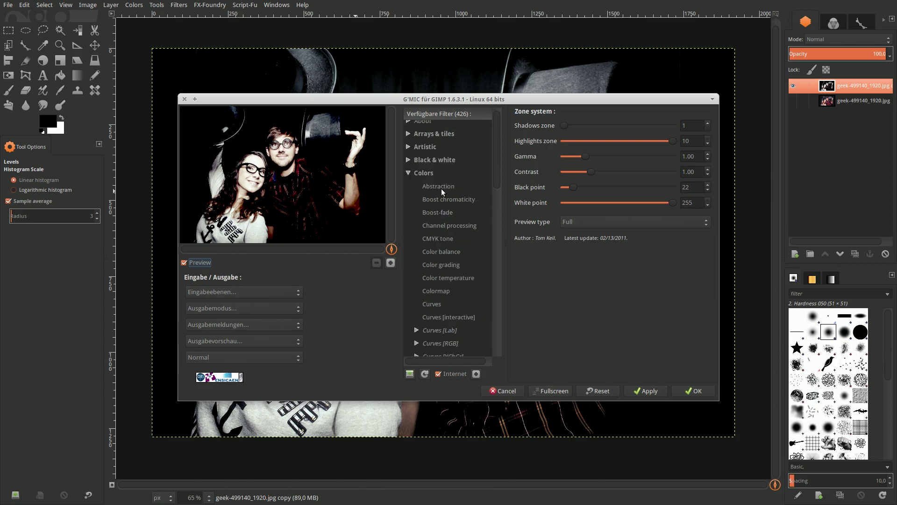
left_click(444, 199)
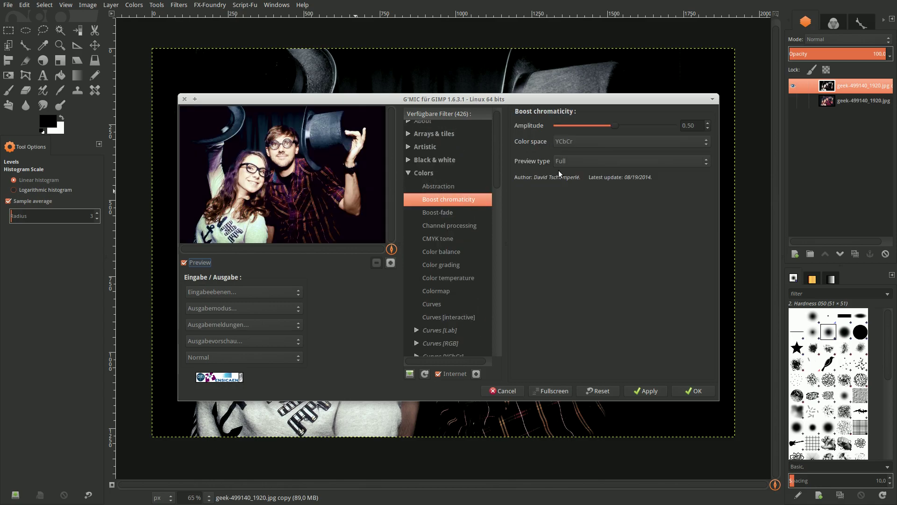
left_click(612, 143)
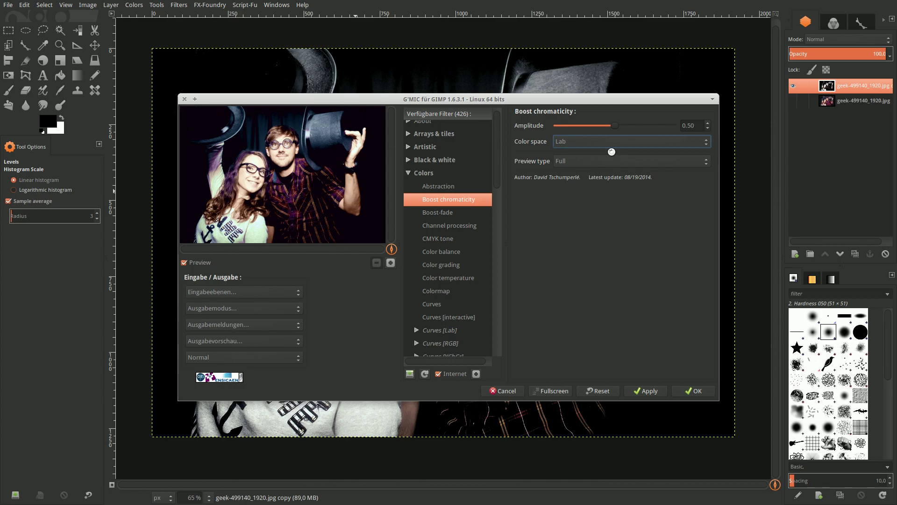
left_click(613, 141)
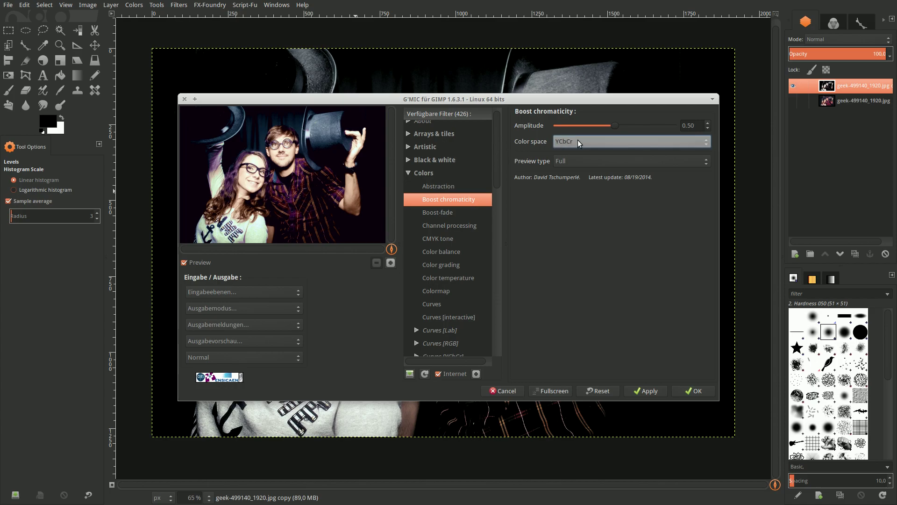
left_click(575, 142)
left_click(574, 153)
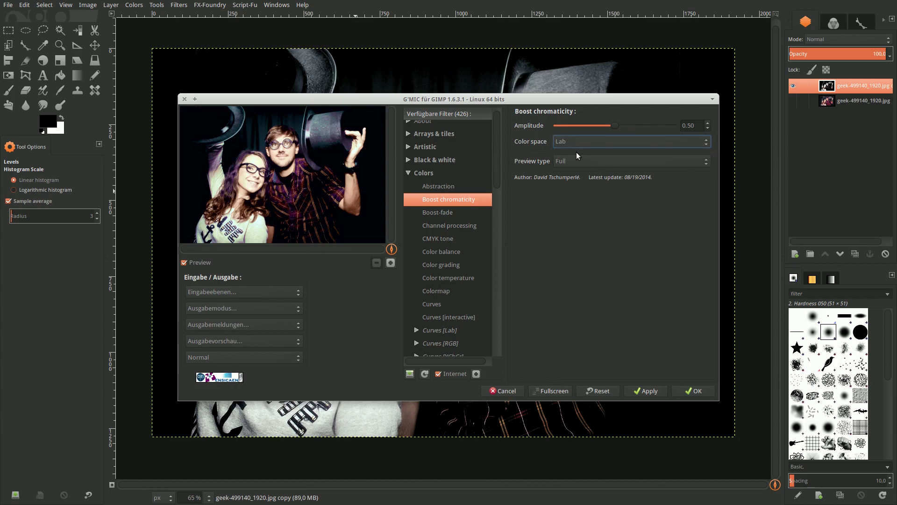
left_click(594, 144)
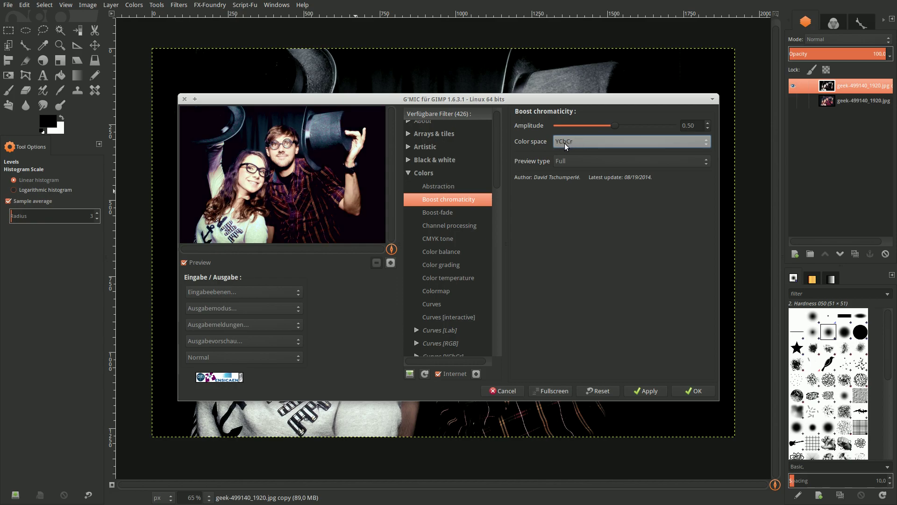
left_click(685, 390)
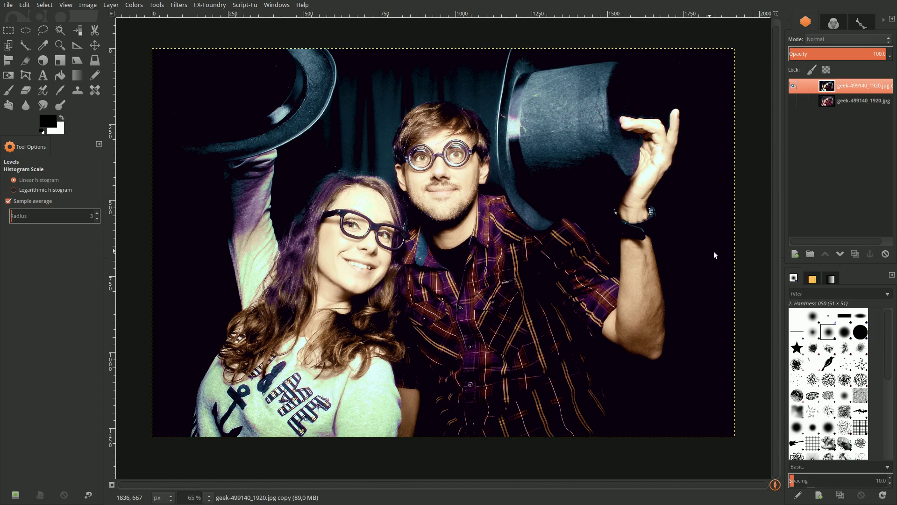
Add a new transparent layer and set the foreground colour to #0088ba
left_click(798, 258)
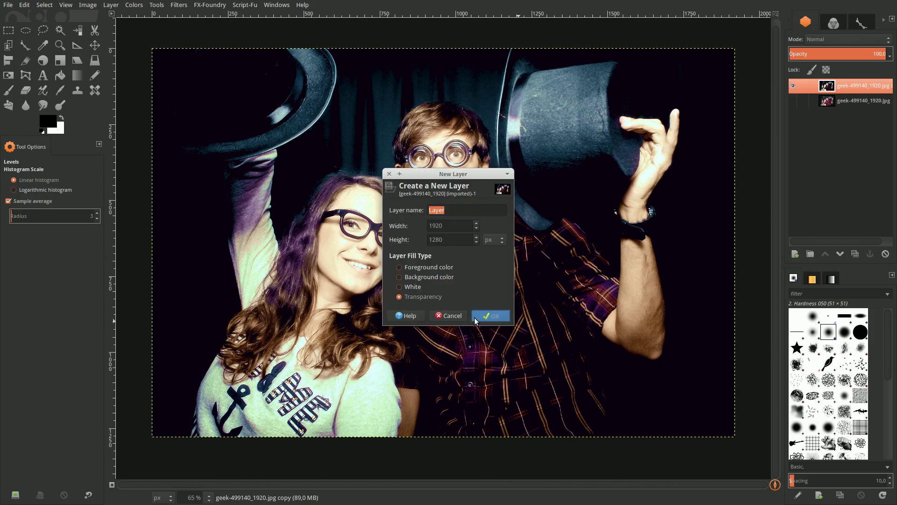
left_click(475, 318)
left_click(42, 121)
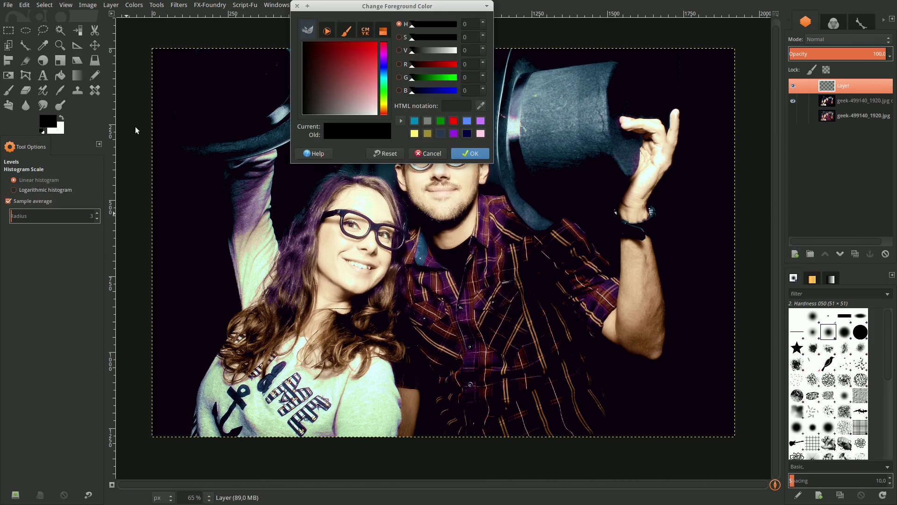
left_click(450, 106)
type("00")
type("88")
type("b")
type("a")
left_click(469, 153)
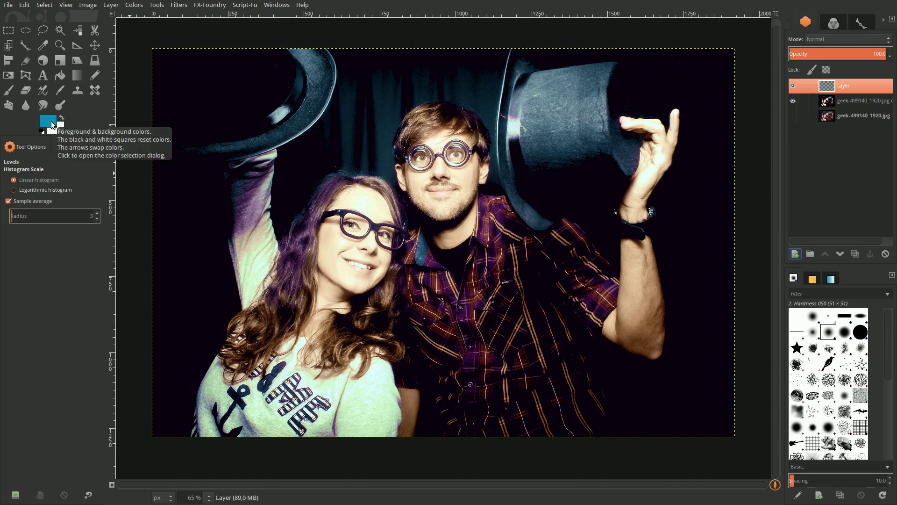
Fill the new layer entirely with the #0088ba foreground colour
left_click_drag(49, 122, 296, 174)
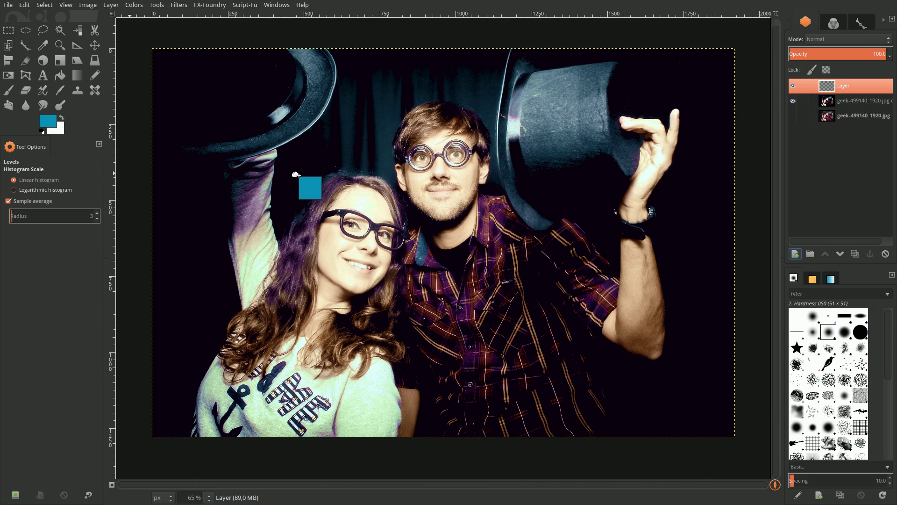
left_click_drag(296, 175, 296, 176)
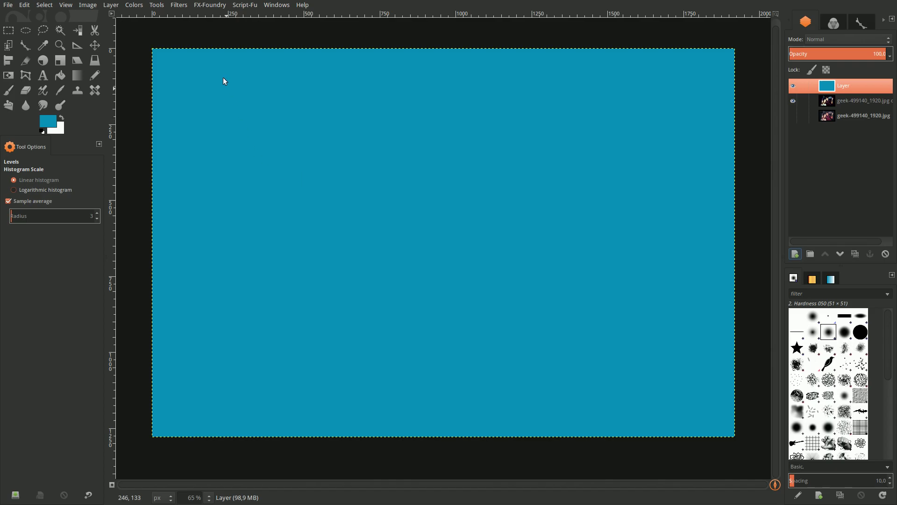
left_click(178, 6)
Select G'MIC's Layers > Blend [standard] with active and underlying layers as input
left_click(190, 26)
left_click(408, 179)
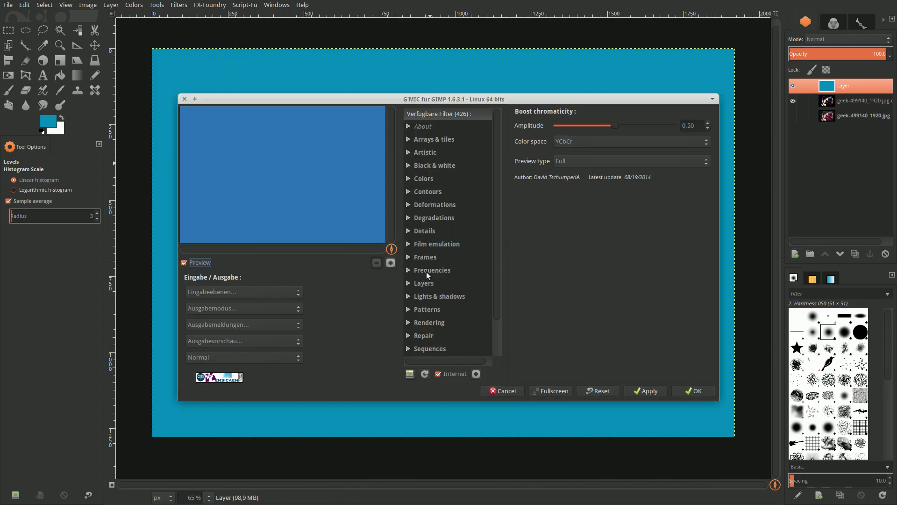
left_click(408, 283)
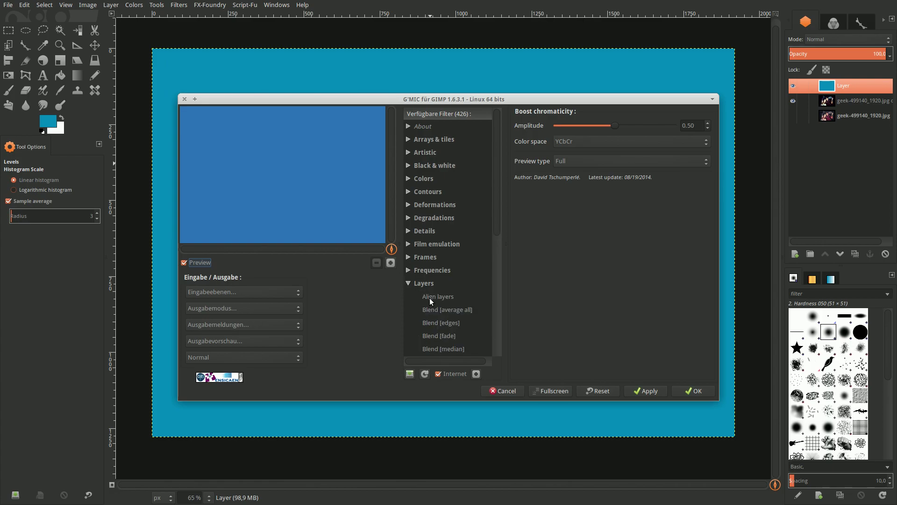
scroll(430, 298, "down", 5)
left_click(444, 227)
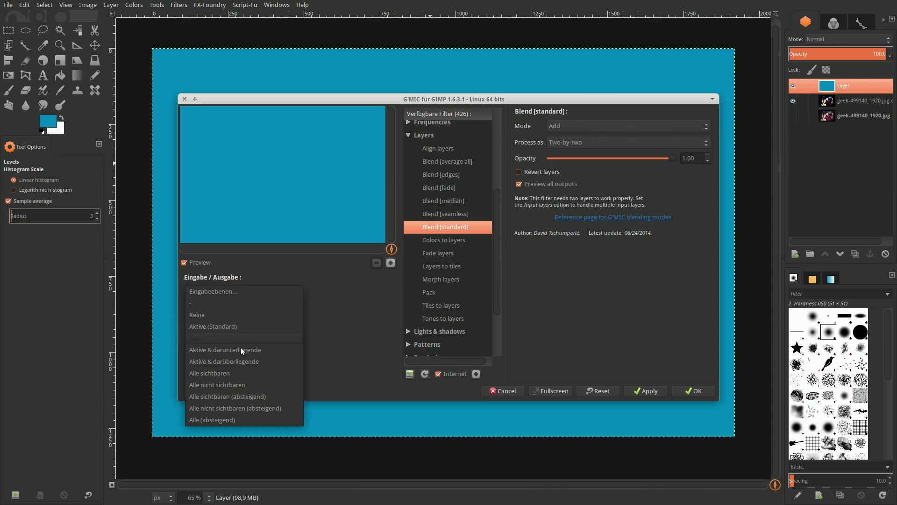
left_click(240, 351)
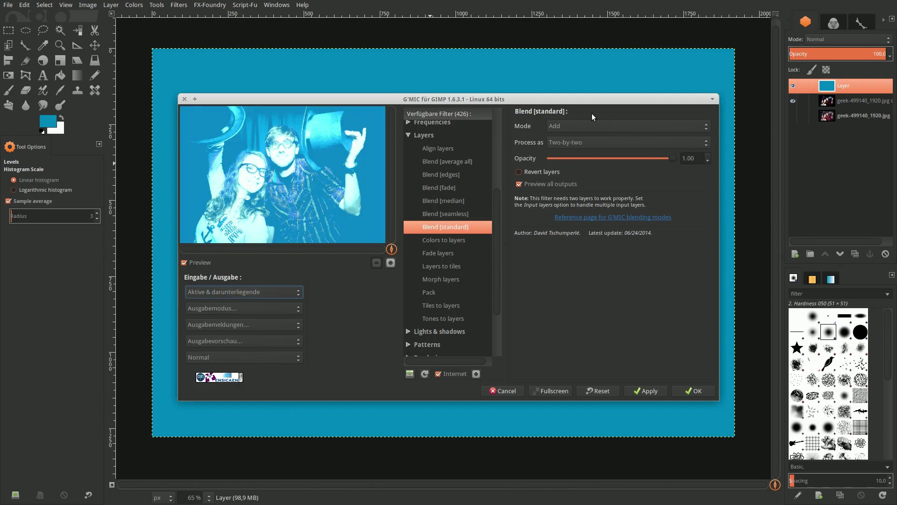
Set the blend to Exclusion mode at 0.35 opacity and apply it
left_click(588, 126)
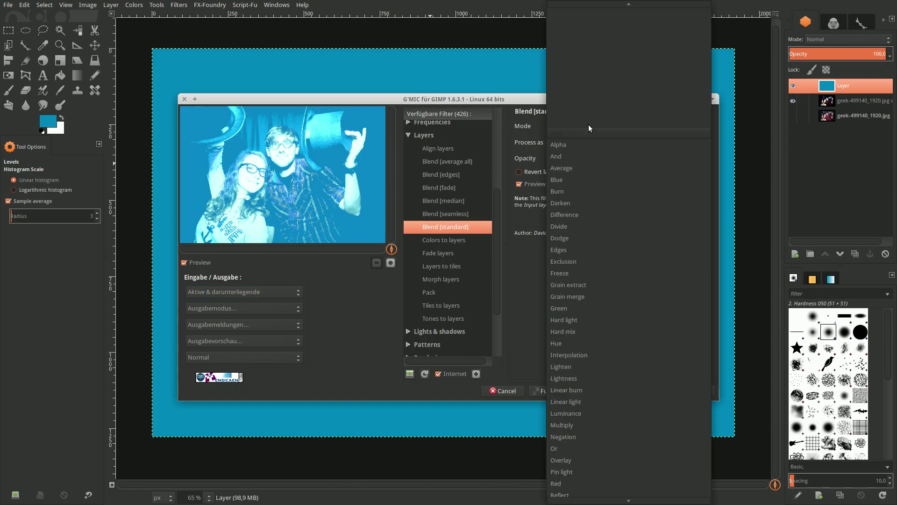
left_click(591, 130)
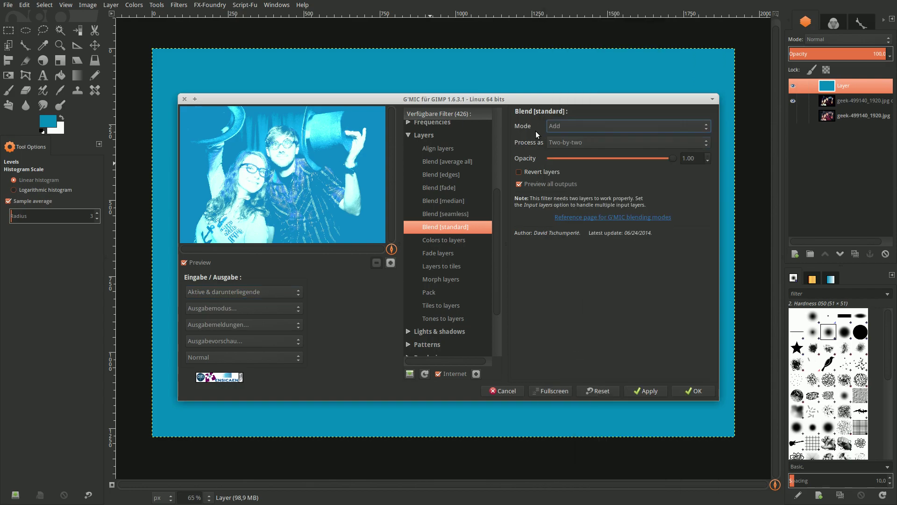
left_click(583, 122)
left_click(591, 261)
left_click(684, 158)
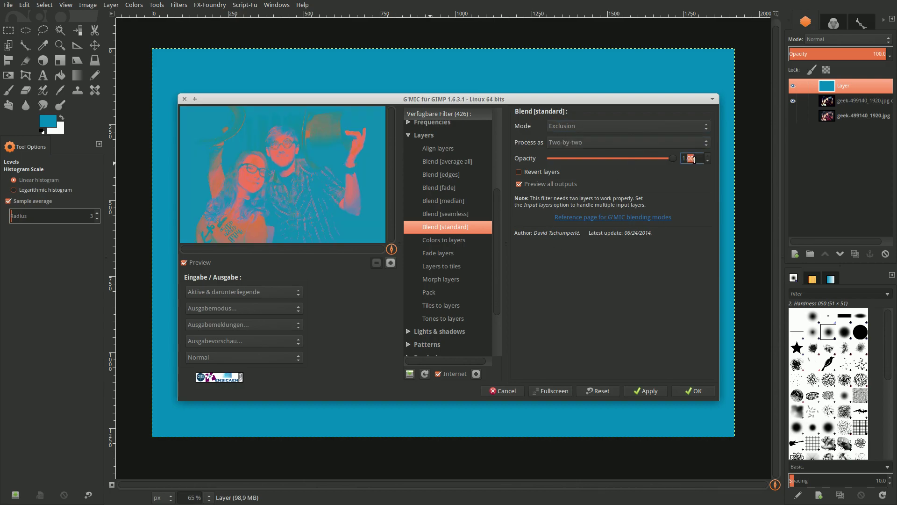
key("BackSpace")
type("0.35")
key("Return")
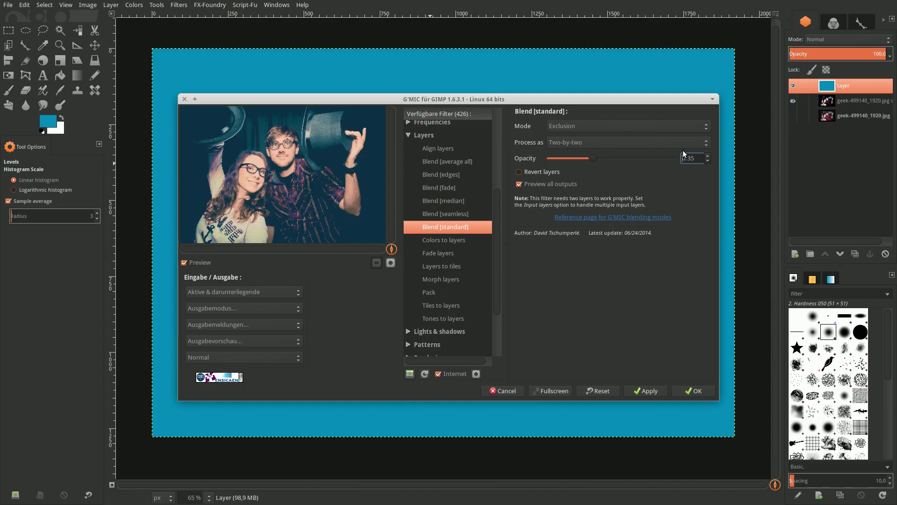
left_click(686, 388)
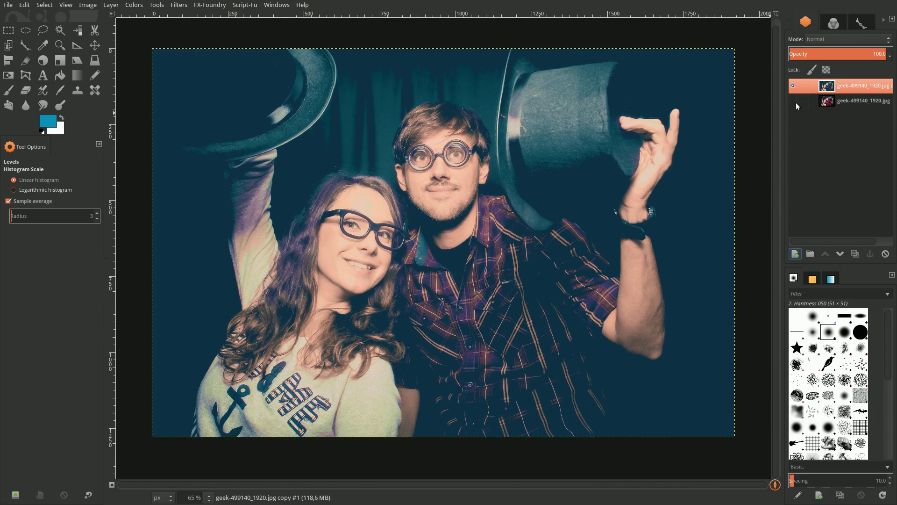
left_click(793, 86)
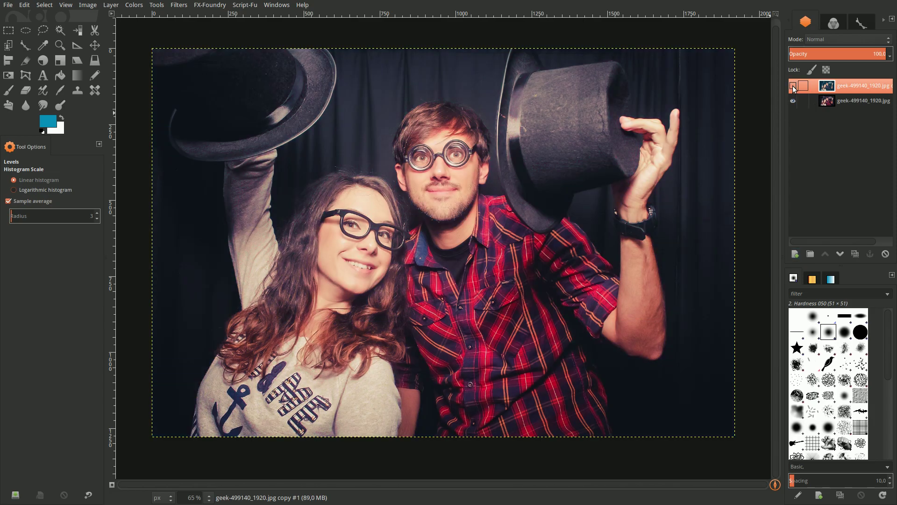
left_click(793, 86)
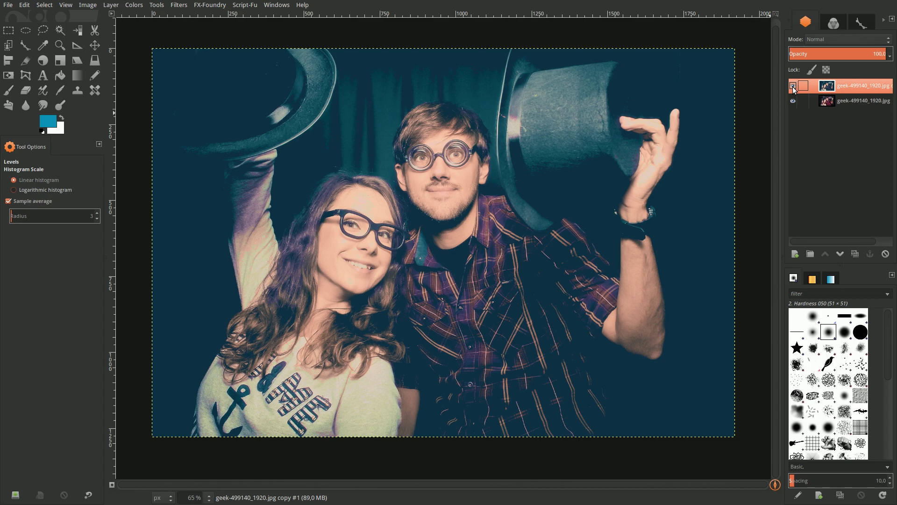
left_click(793, 86)
left_click(793, 86)
left_click(792, 86)
left_click(792, 86)
left_click(792, 86)
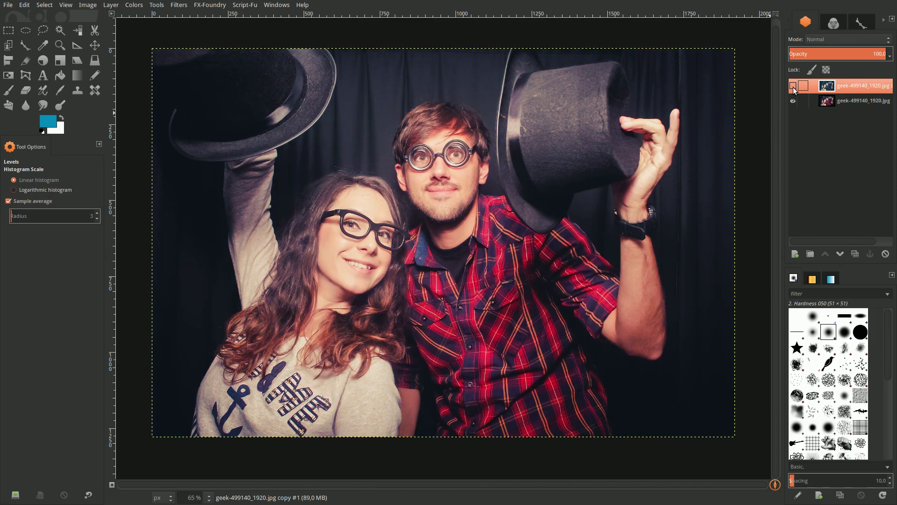
left_click(793, 87)
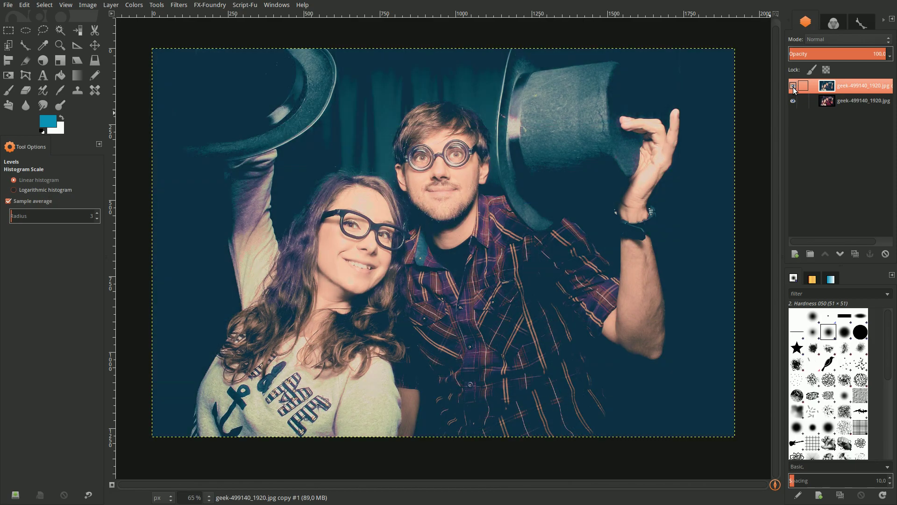
left_click(792, 87)
left_click(793, 87)
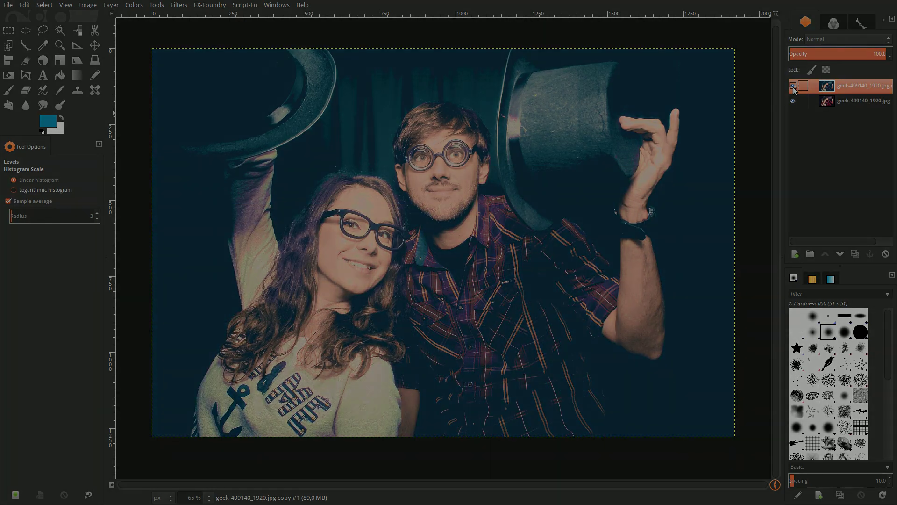